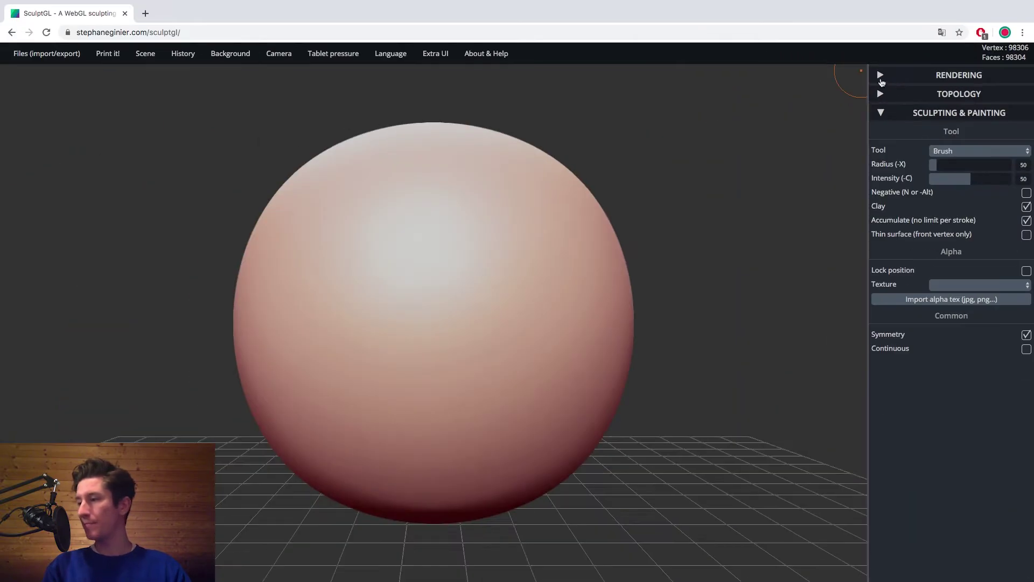
# Keep the Matcap shader and set the sphere's matcap material to matcap FV
pyautogui.click(881, 76)
pyautogui.click(889, 118)
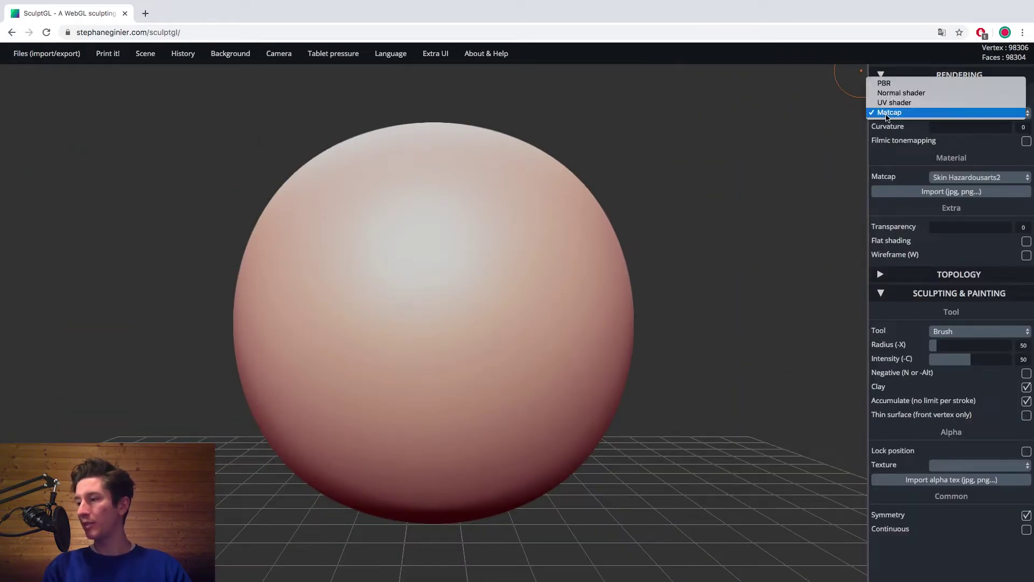
pyautogui.click(889, 113)
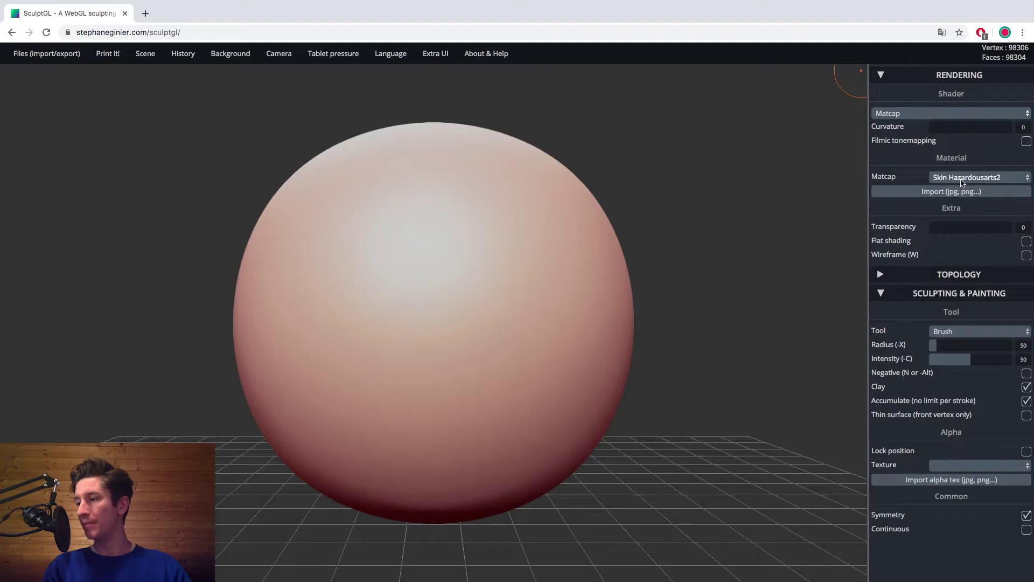
pyautogui.click(963, 182)
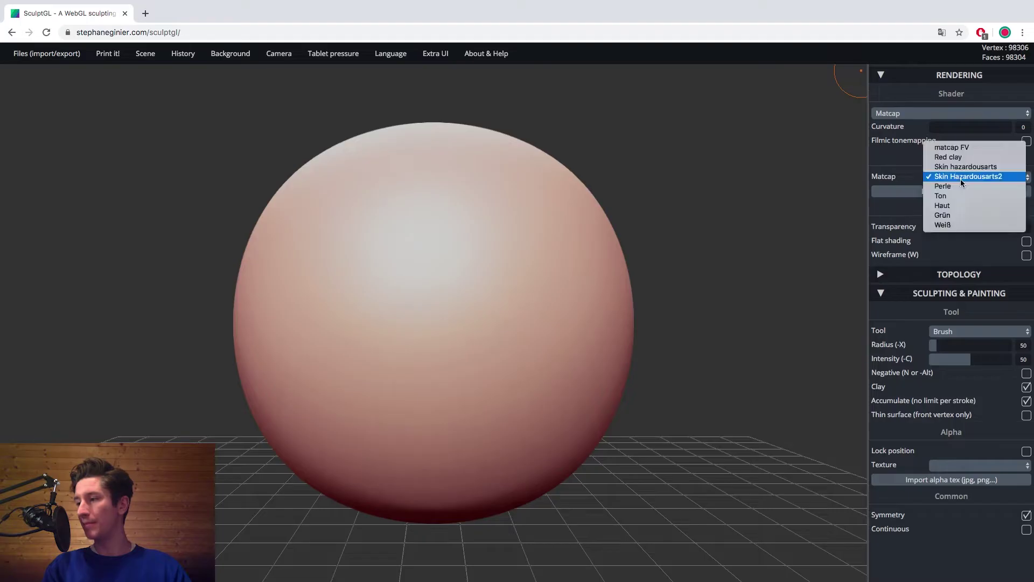
pyautogui.click(952, 148)
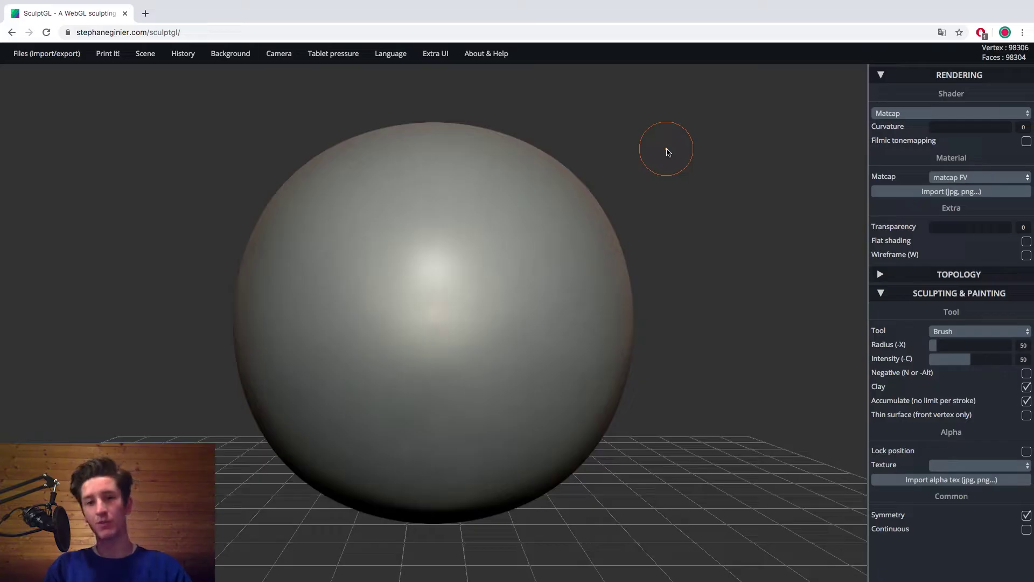
# Import the image matcap sculpt.png from the desktop as the sphere's matcap material
pyautogui.click(915, 199)
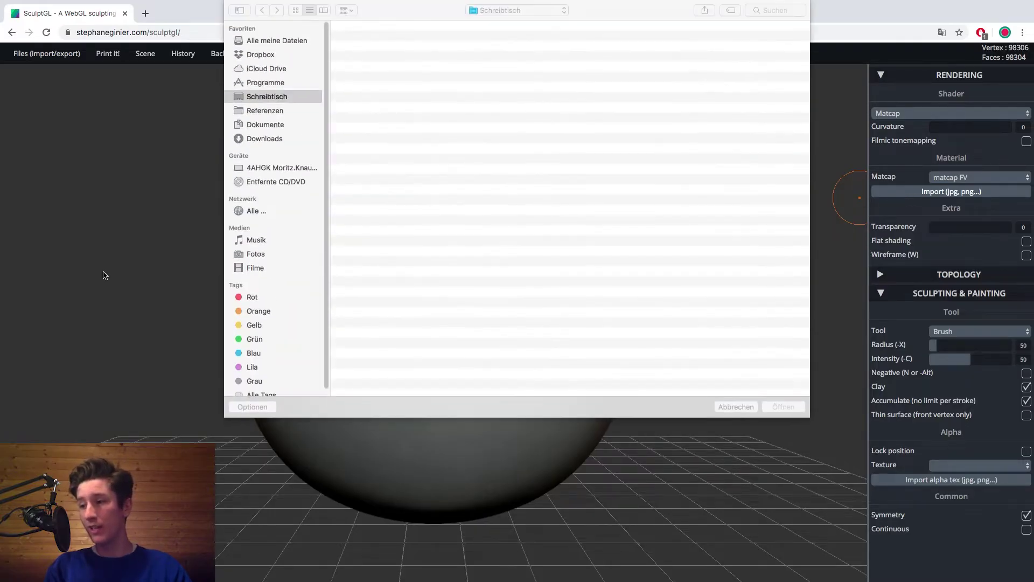
pyautogui.scroll(-5, 392, 304)
pyautogui.scroll(-15, 392, 304)
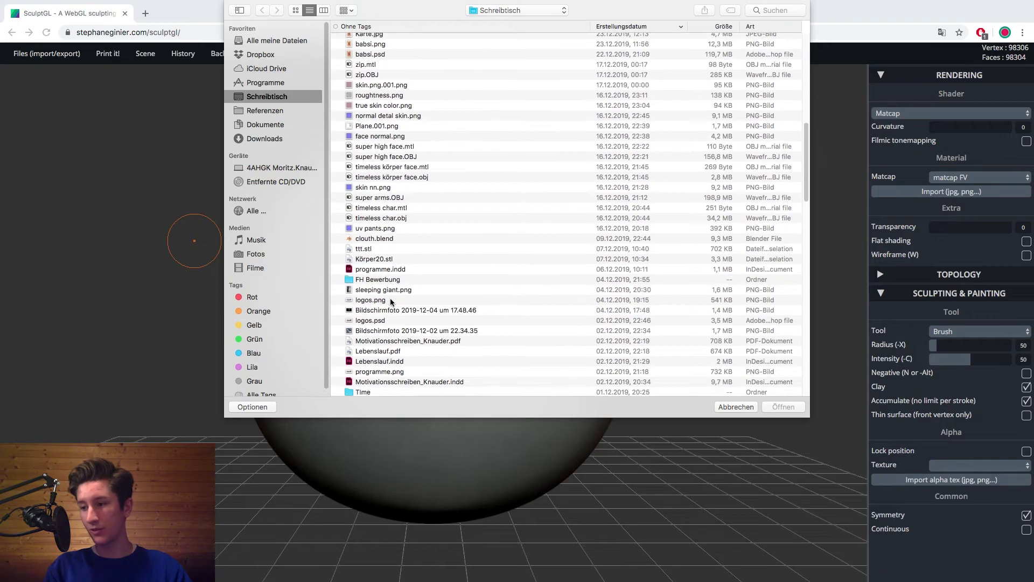
pyautogui.scroll(3, 369, 194)
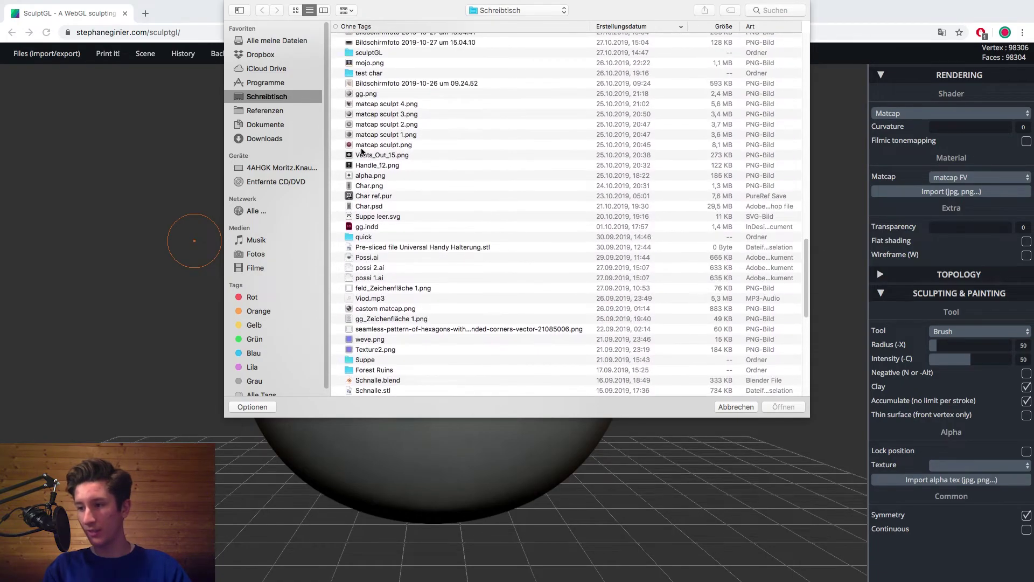
pyautogui.doubleClick(372, 144)
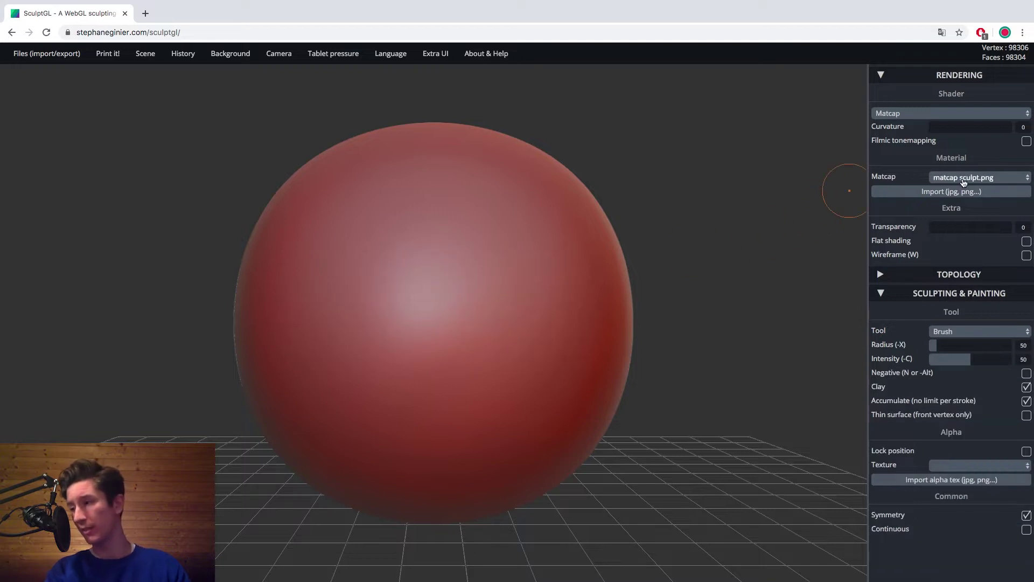
# Switch the sphere's material back to matcap FV and collapse the rendering settings
pyautogui.click(964, 177)
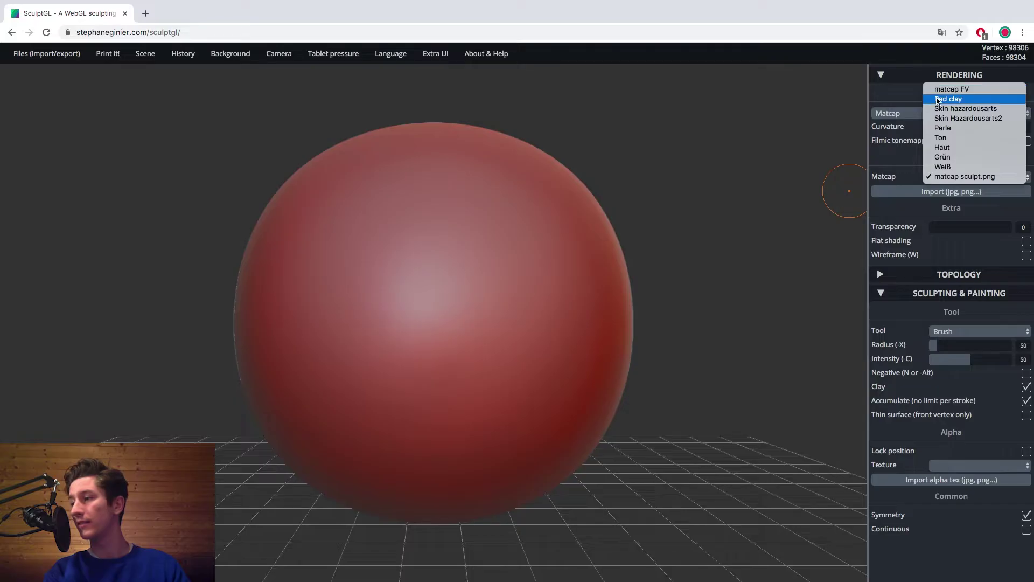
pyautogui.click(951, 89)
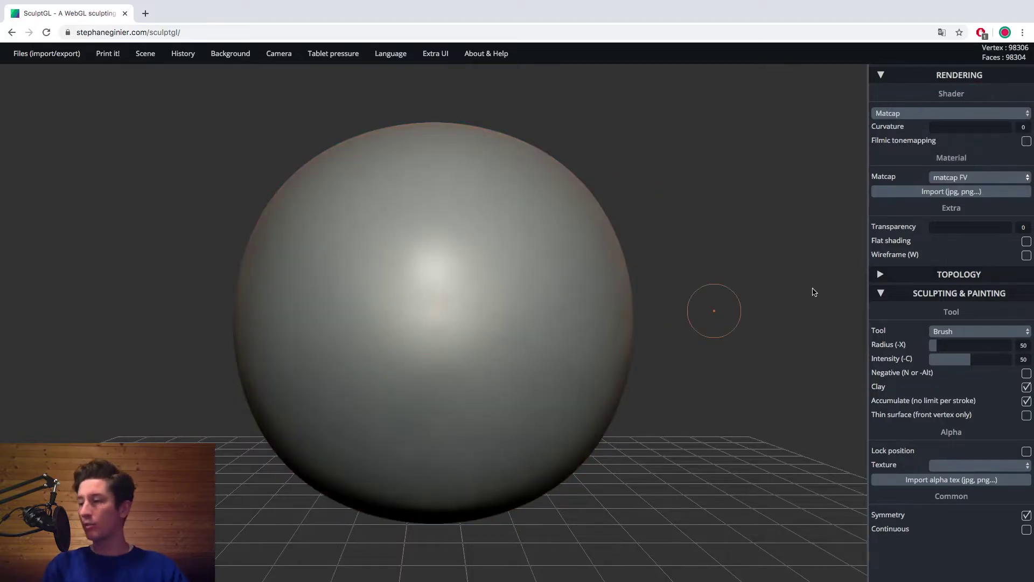
pyautogui.click(881, 76)
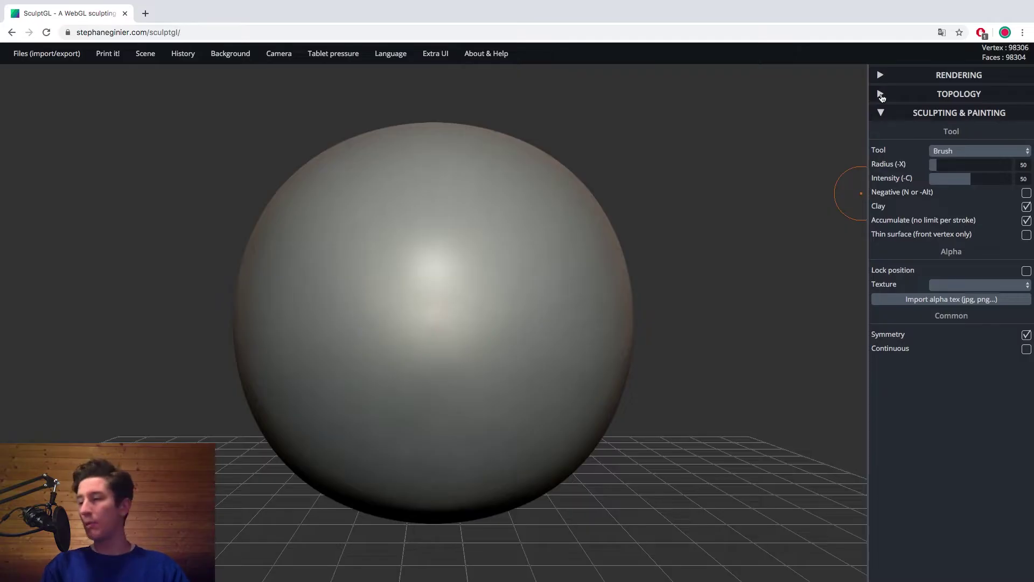
# Examine the multiresolution and voxel remeshing options and the list of available sculpting tools
pyautogui.click(881, 95)
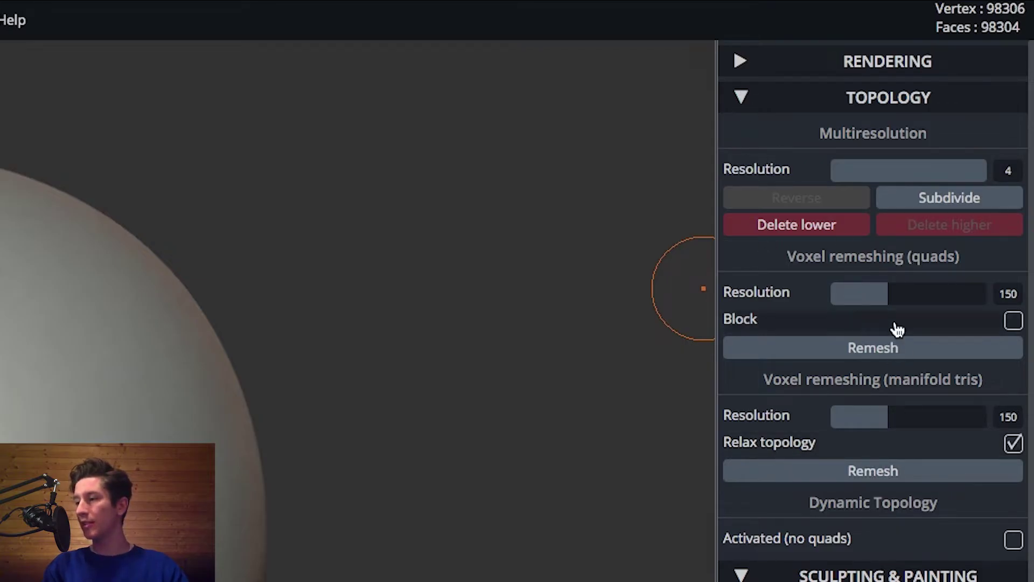
pyautogui.click(742, 99)
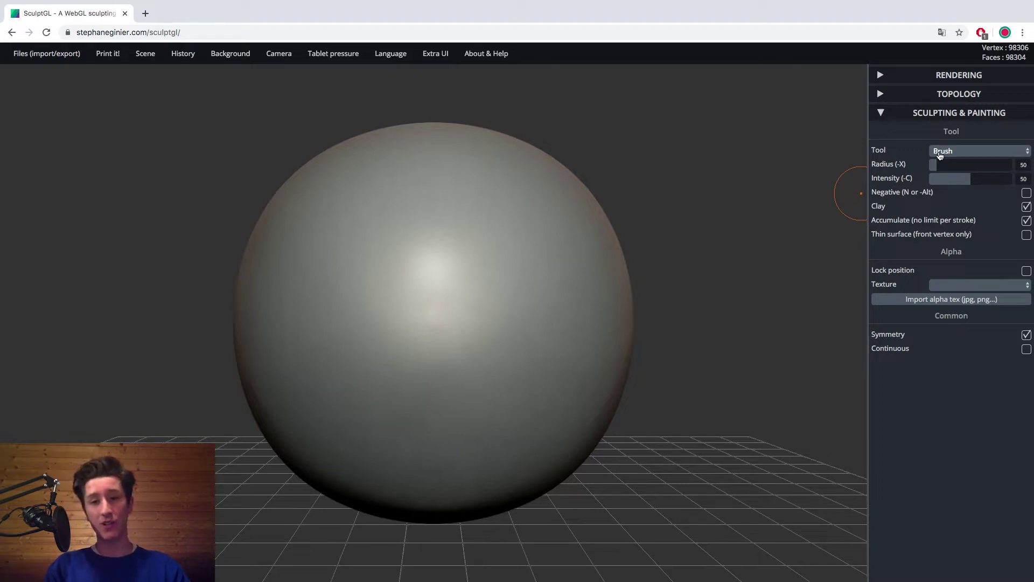
pyautogui.click(941, 153)
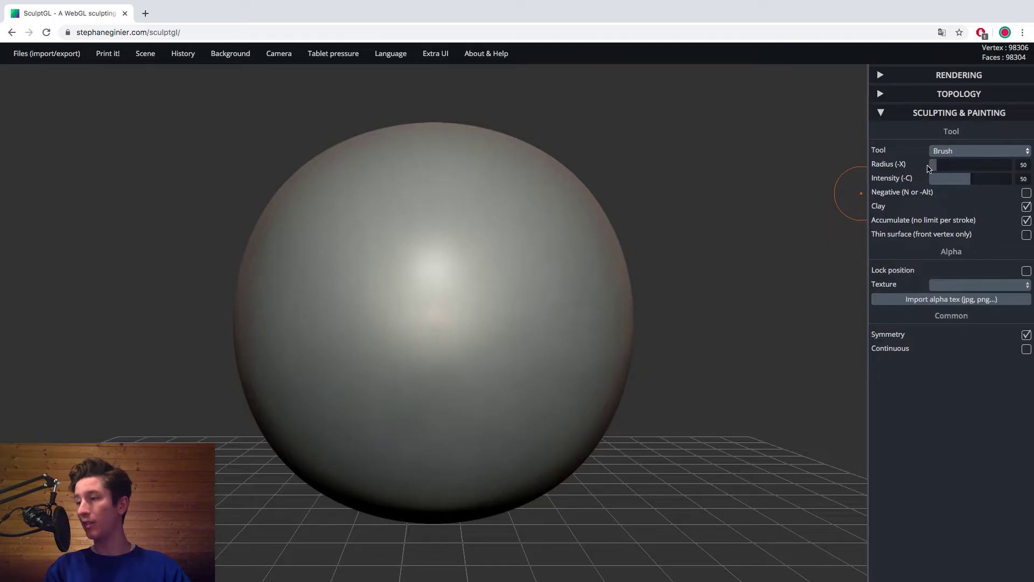
# Set the Brush tool's radius to 74 and its intensity to 50
pyautogui.moveTo(936, 164)
pyautogui.mouseDown()
pyautogui.moveTo(958, 164)
pyautogui.moveTo(949, 167)
pyautogui.mouseUp()
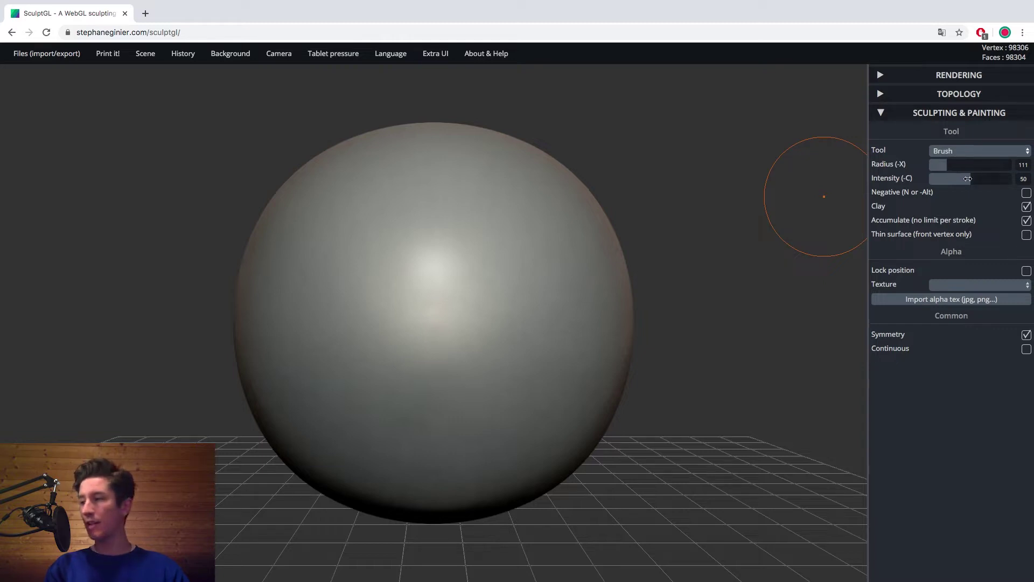
pyautogui.moveTo(959, 180); pyautogui.dragTo(967, 179)
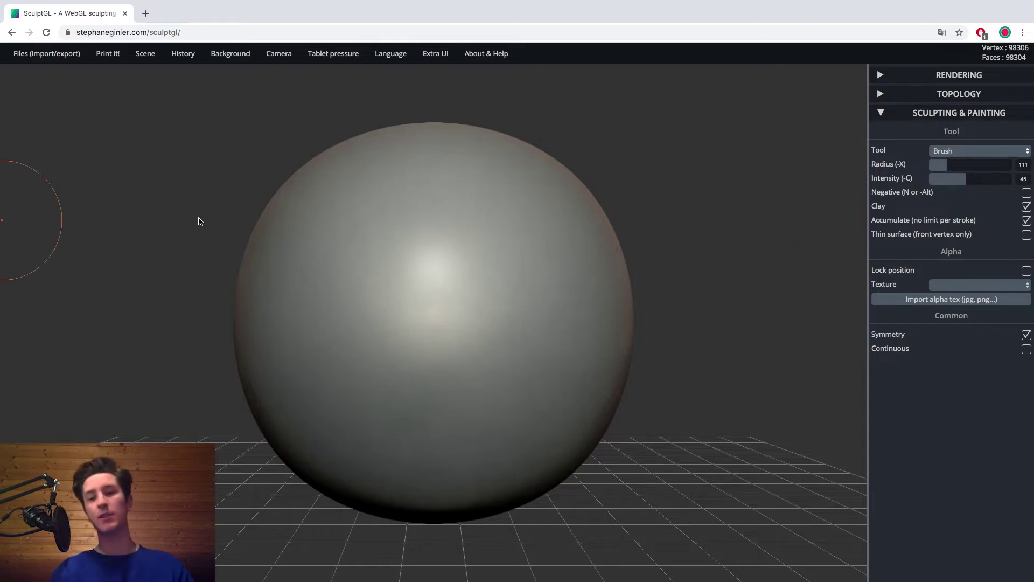
pyautogui.press('x')
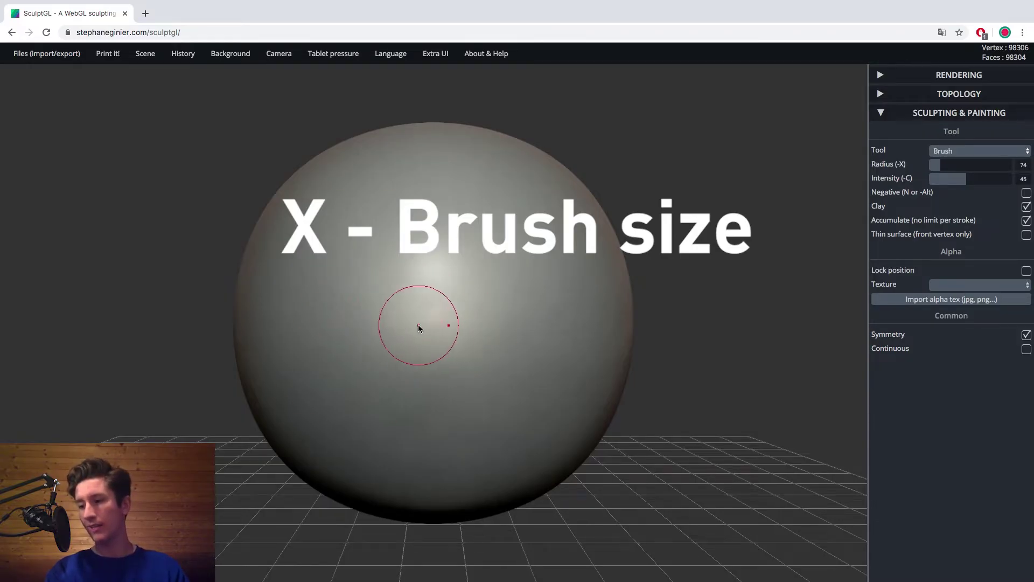
pyautogui.press('c')
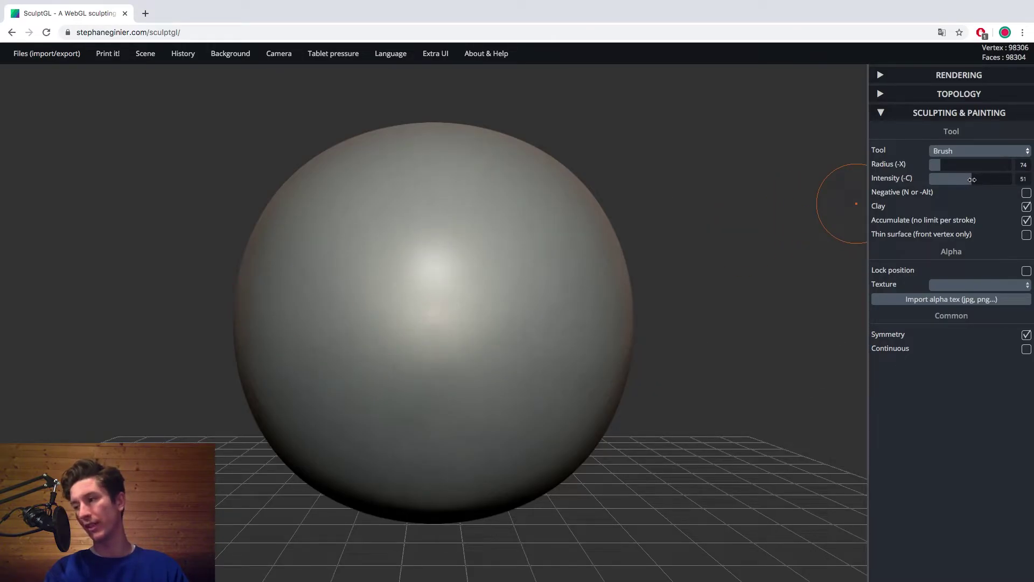
# Hide the grid in the scene
pyautogui.moveTo(143, 58)
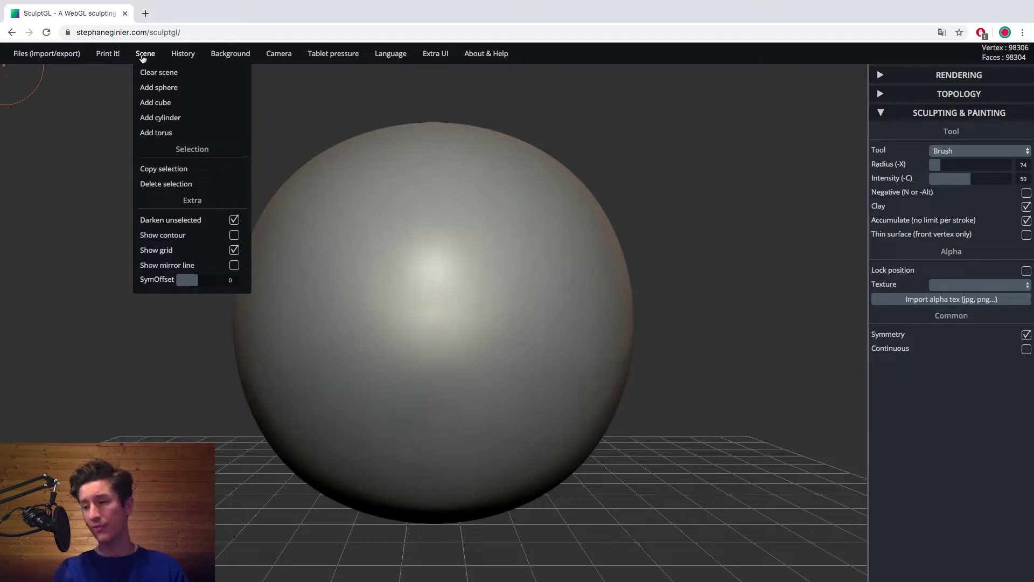
pyautogui.click(234, 250)
pyautogui.scroll(-3, 220, 308)
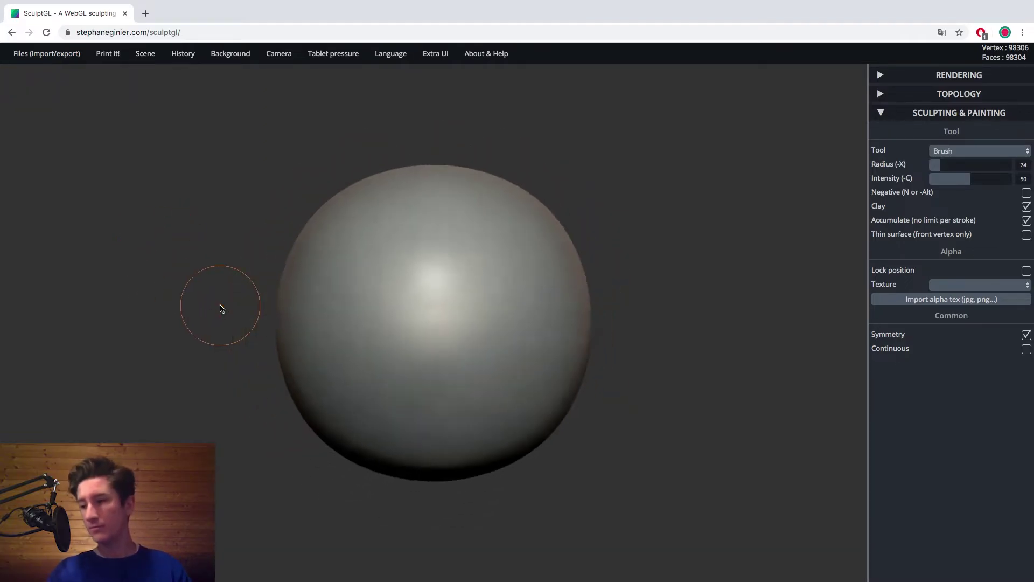
pyautogui.scroll(-3, 220, 308)
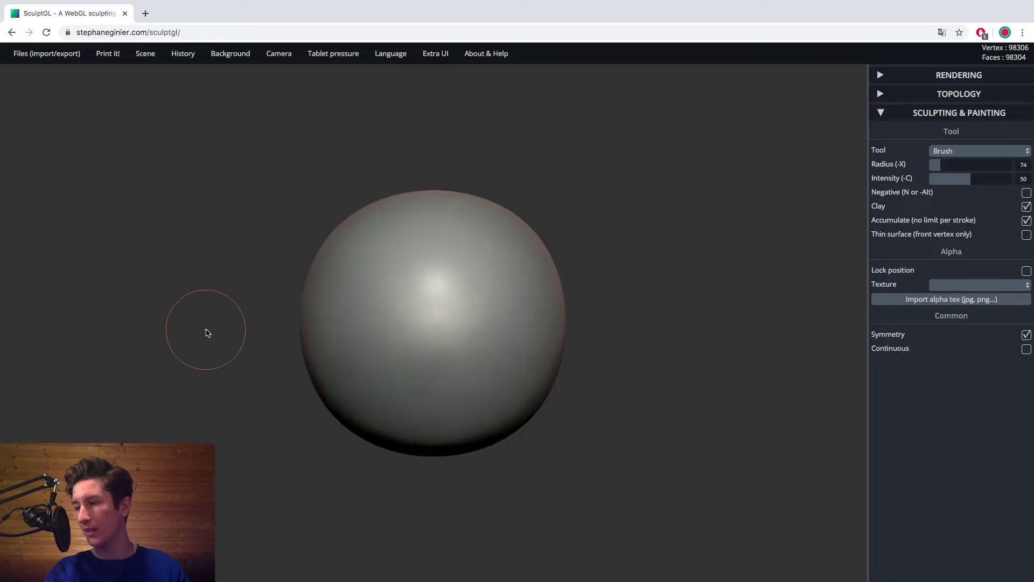
# Pull the lower half of the sphere down into a tapered jaw using the Drag tool with radius 220
pyautogui.press('shift')
pyautogui.keyDown('alt'); pyautogui.moveTo(177, 344); pyautogui.dragTo(128, 340); pyautogui.keyUp('alt')
pyautogui.moveTo(199, 338); pyautogui.dragTo(342, 329)
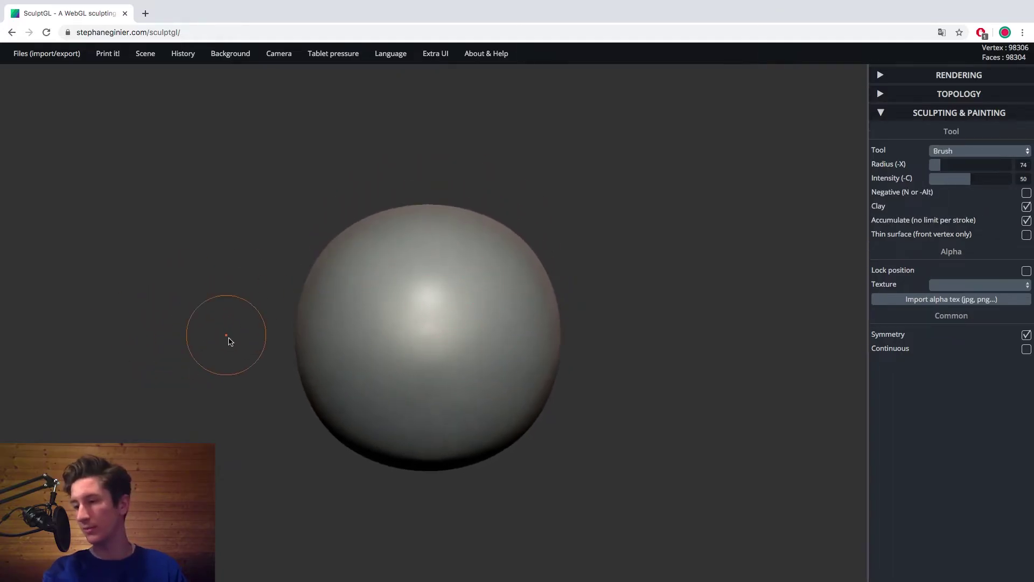
pyautogui.press('8')
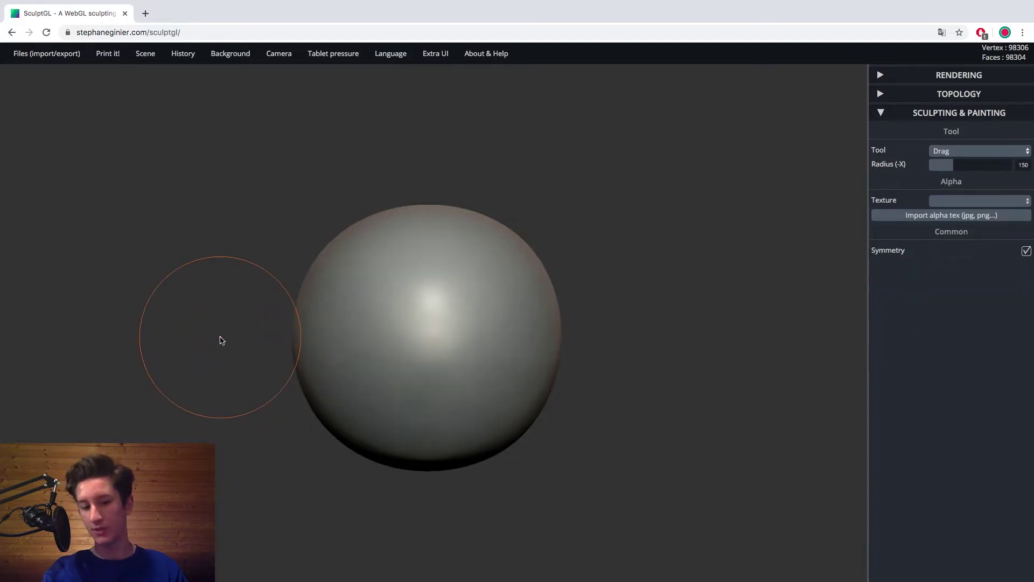
pyautogui.press('x')
pyautogui.moveTo(324, 416); pyautogui.dragTo(355, 498)
pyautogui.moveTo(274, 409); pyautogui.dragTo(314, 387)
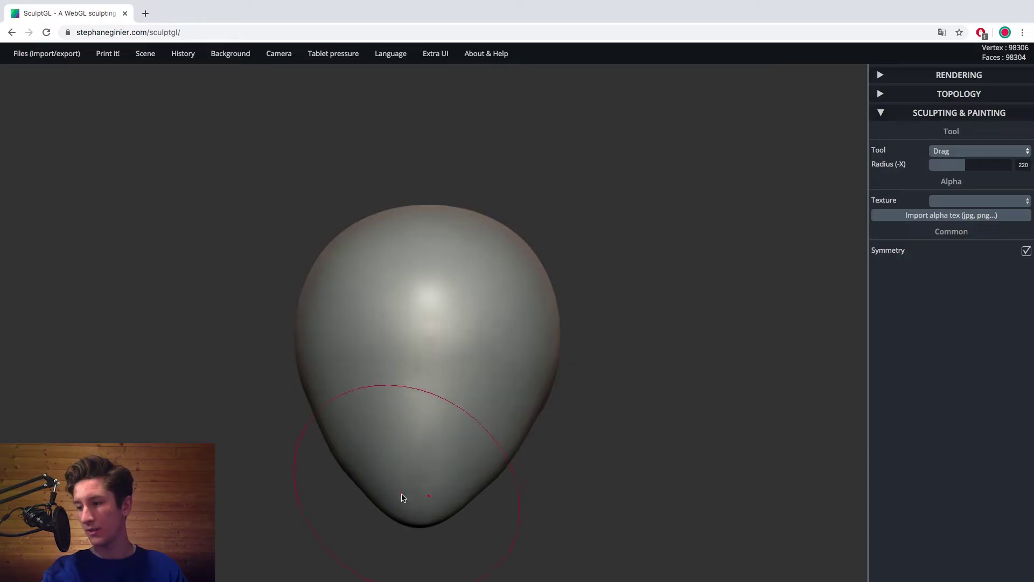
pyautogui.moveTo(400, 495)
pyautogui.mouseDown()
pyautogui.moveTo(397, 527)
pyautogui.moveTo(392, 515)
pyautogui.mouseUp()
pyautogui.moveTo(349, 462); pyautogui.dragTo(329, 456)
pyautogui.moveTo(315, 397); pyautogui.dragTo(305, 371)
# Refine the head with the Drag tool, adjusting its side profile, flattening the crown and narrowing the sides and chin
pyautogui.moveTo(283, 326); pyautogui.dragTo(571, 329)
pyautogui.moveTo(557, 485); pyautogui.dragTo(542, 485)
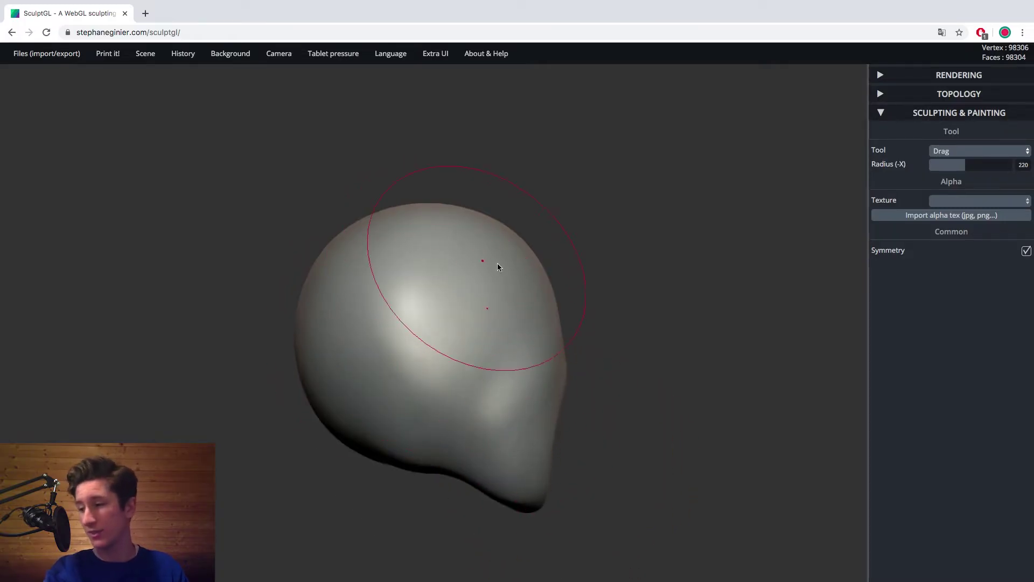
pyautogui.moveTo(367, 281); pyautogui.dragTo(432, 210)
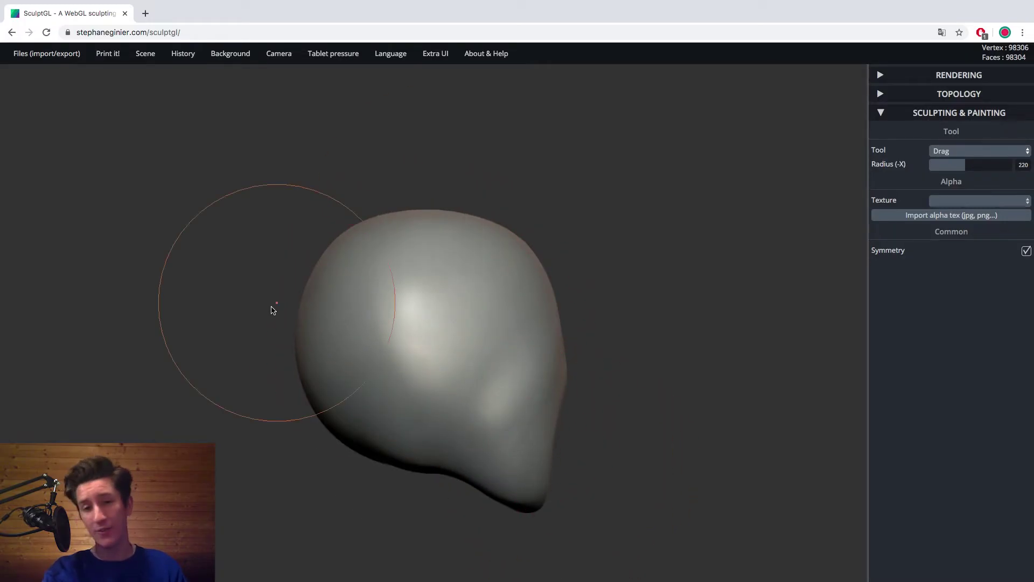
pyautogui.moveTo(278, 315); pyautogui.dragTo(325, 312)
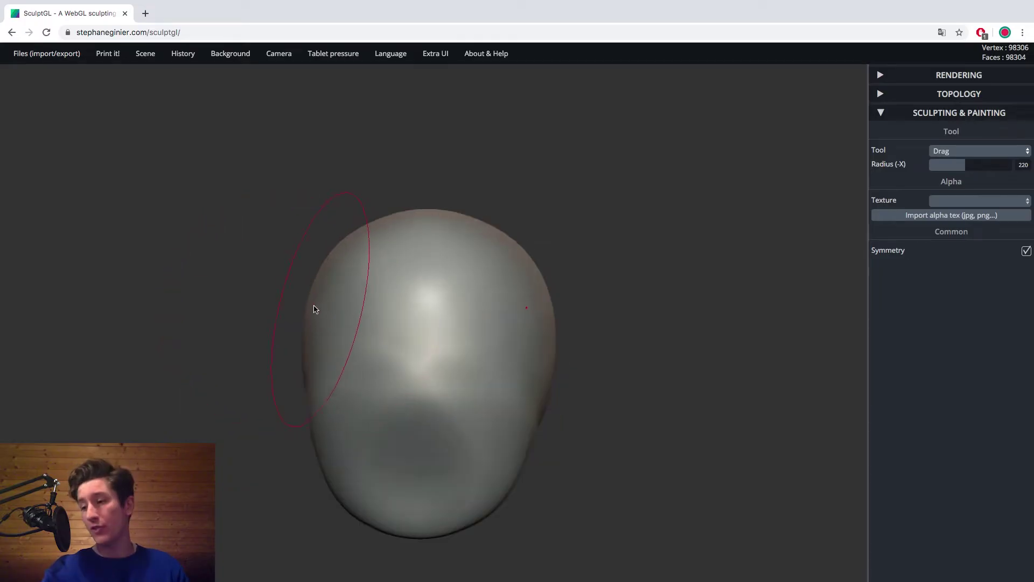
pyautogui.moveTo(259, 369)
pyautogui.mouseDown()
pyautogui.moveTo(329, 371)
pyautogui.moveTo(351, 347)
pyautogui.mouseUp()
pyautogui.moveTo(269, 350)
pyautogui.mouseDown()
pyautogui.moveTo(112, 345)
pyautogui.moveTo(236, 372)
pyautogui.moveTo(269, 361)
pyautogui.mouseUp()
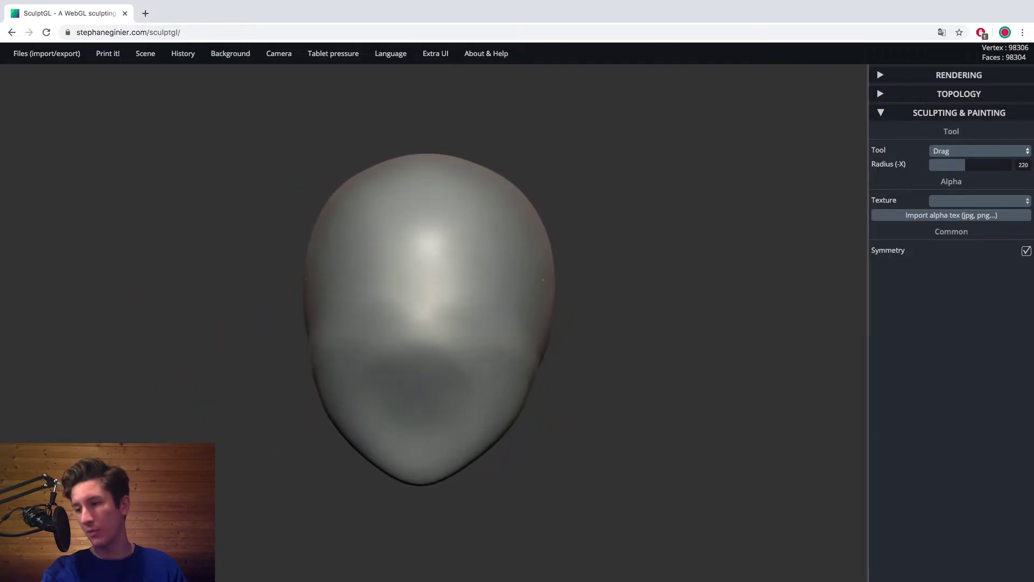
# Carve recesses at the eyes and behind the jaw with the negative Brush at radius 50, then smooth them
pyautogui.press('shift')
pyautogui.moveTo(382, 399)
pyautogui.keyDown('shift'); pyautogui.mouseDown()
pyautogui.moveTo(415, 318)
pyautogui.moveTo(394, 466)
pyautogui.mouseUp(); pyautogui.keyUp('shift')
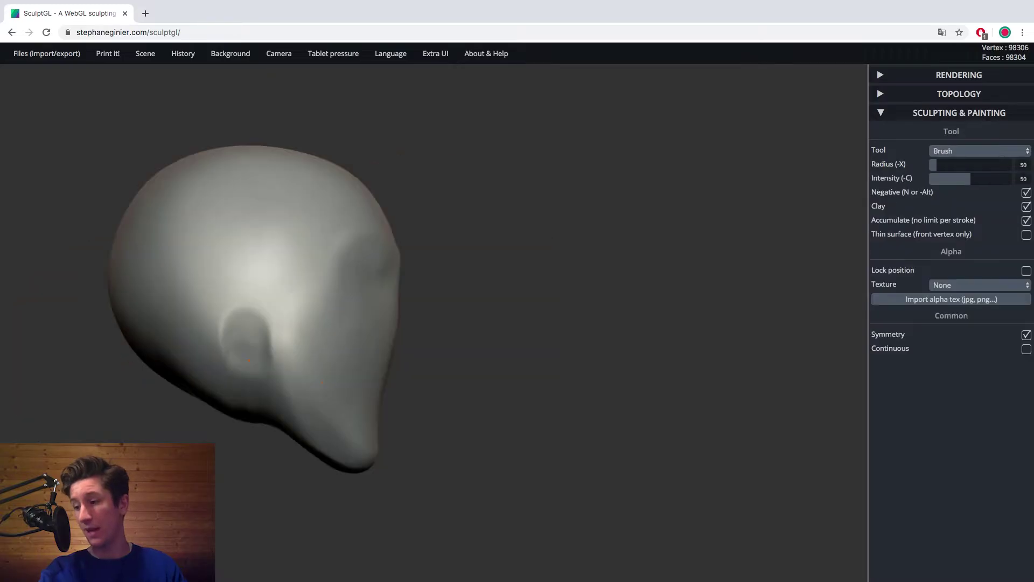
pyautogui.moveTo(248, 342)
pyautogui.mouseDown()
pyautogui.moveTo(252, 293)
pyautogui.moveTo(222, 287)
pyautogui.moveTo(221, 351)
pyautogui.mouseUp()
pyautogui.moveTo(240, 310)
pyautogui.keyDown('shift'); pyautogui.mouseDown()
pyautogui.moveTo(236, 291)
pyautogui.moveTo(257, 294)
pyautogui.moveTo(209, 280)
pyautogui.moveTo(254, 300)
pyautogui.mouseUp(); pyautogui.keyUp('shift')
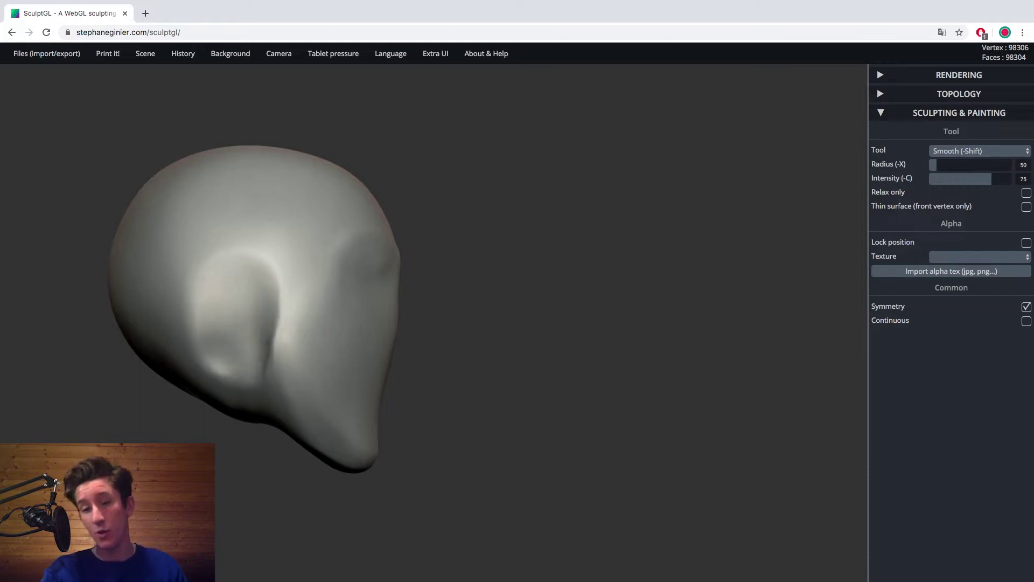
pyautogui.keyDown('shift'); pyautogui.moveTo(272, 345); pyautogui.dragTo(261, 343); pyautogui.keyUp('shift')
# Deepen the eye sockets, build up the cheeks and nose bridge with the Brush in positive mode, and smooth the area
pyautogui.moveTo(412, 268)
pyautogui.mouseDown()
pyautogui.moveTo(305, 309)
pyautogui.moveTo(183, 304)
pyautogui.moveTo(166, 344)
pyautogui.moveTo(180, 357)
pyautogui.moveTo(170, 310)
pyautogui.moveTo(139, 330)
pyautogui.mouseUp()
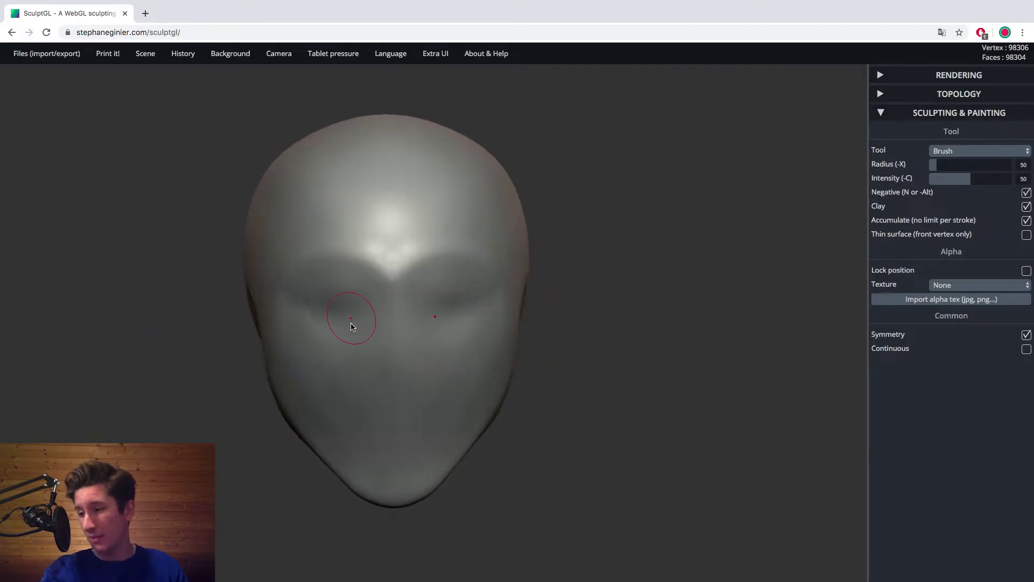
pyautogui.moveTo(351, 327)
pyautogui.mouseDown()
pyautogui.moveTo(338, 332)
pyautogui.moveTo(346, 305)
pyautogui.moveTo(324, 305)
pyautogui.mouseUp()
pyautogui.moveTo(178, 304); pyautogui.dragTo(183, 278)
pyautogui.moveTo(352, 305)
pyautogui.keyDown('alt'); pyautogui.mouseDown()
pyautogui.moveTo(326, 307)
pyautogui.moveTo(352, 295)
pyautogui.moveTo(316, 312)
pyautogui.moveTo(348, 307)
pyautogui.moveTo(356, 289)
pyautogui.moveTo(318, 303)
pyautogui.moveTo(322, 323)
pyautogui.mouseUp(); pyautogui.keyUp('alt')
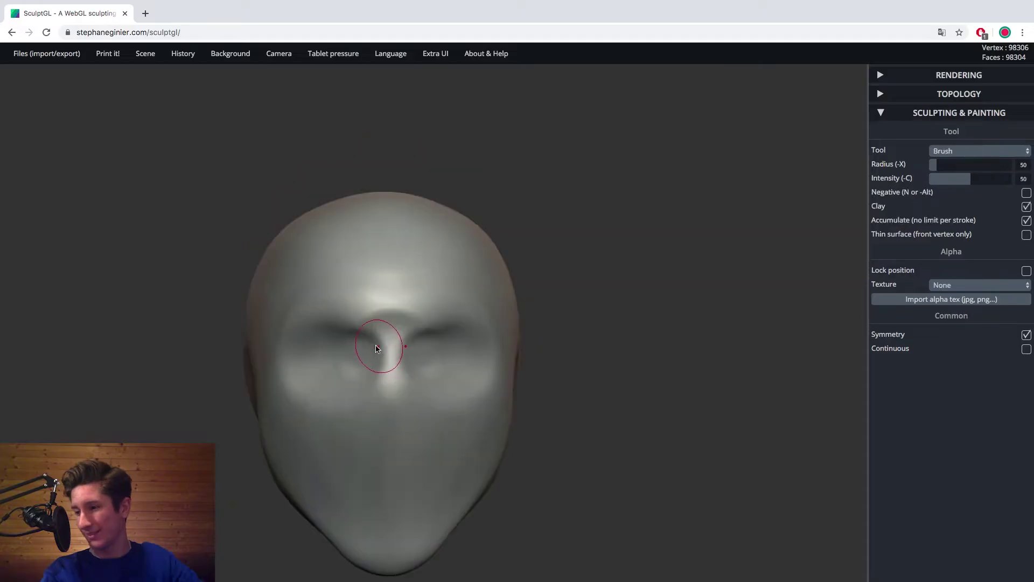
pyautogui.keyDown('shift'); pyautogui.moveTo(376, 347); pyautogui.dragTo(353, 391); pyautogui.keyUp('shift')
# Pull a pointed nose out of the middle of the face with the Drag tool, reducing its radius to 75
pyautogui.moveTo(253, 428)
pyautogui.keyDown('alt'); pyautogui.mouseDown()
pyautogui.moveTo(289, 388)
pyautogui.moveTo(220, 376)
pyautogui.mouseUp(); pyautogui.keyUp('alt')
pyautogui.press('8')
pyautogui.moveTo(283, 386); pyautogui.dragTo(242, 382)
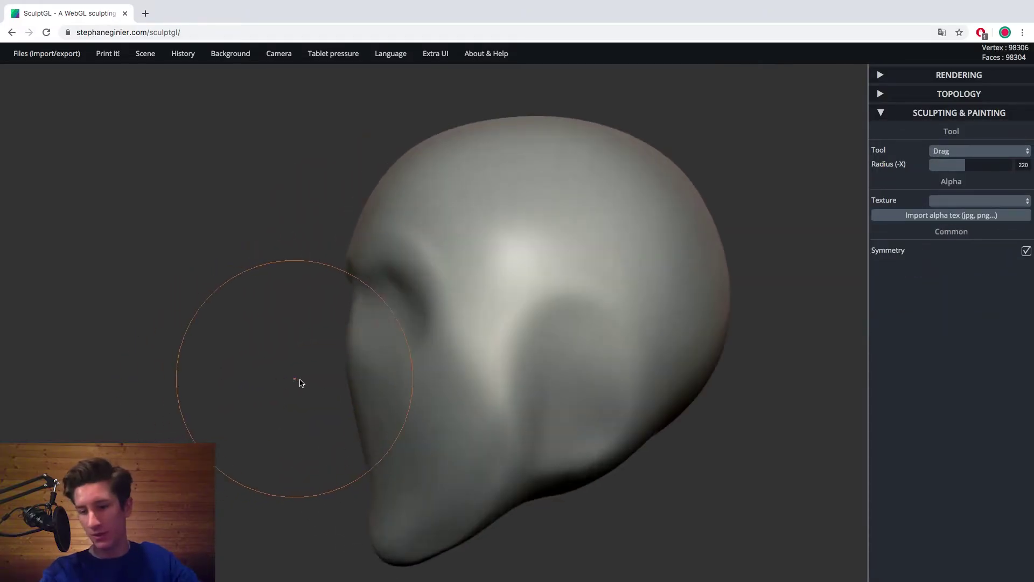
pyautogui.press('x')
pyautogui.moveTo(346, 360); pyautogui.dragTo(327, 373)
pyautogui.press('x')
pyautogui.press('x')
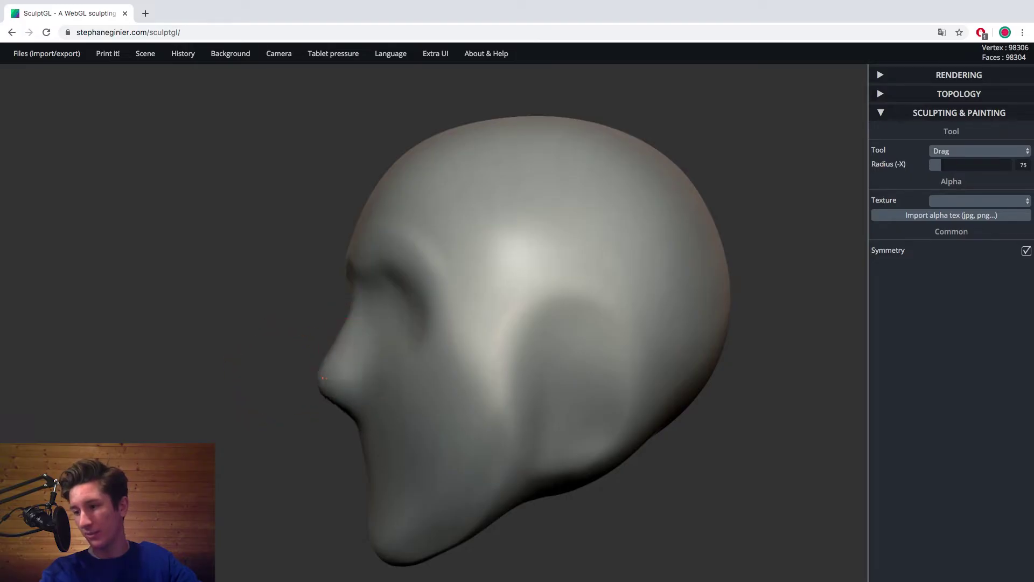
pyautogui.moveTo(332, 374); pyautogui.dragTo(488, 406, button='right')
pyautogui.moveTo(201, 397)
pyautogui.mouseDown(button='right')
pyautogui.moveTo(381, 385)
pyautogui.moveTo(362, 392)
pyautogui.moveTo(306, 377)
pyautogui.mouseUp(button='right')
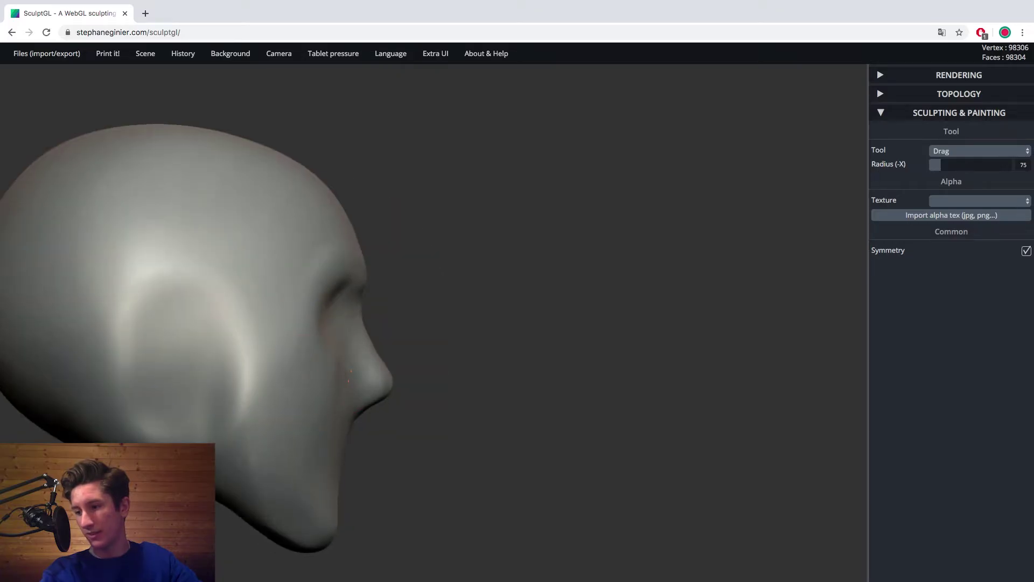
# Smooth the face, shape the nose and its wings with the Brush at radius 27, and remesh the head
pyautogui.moveTo(314, 354); pyautogui.dragTo(289, 397, button='right')
pyautogui.press('shift')
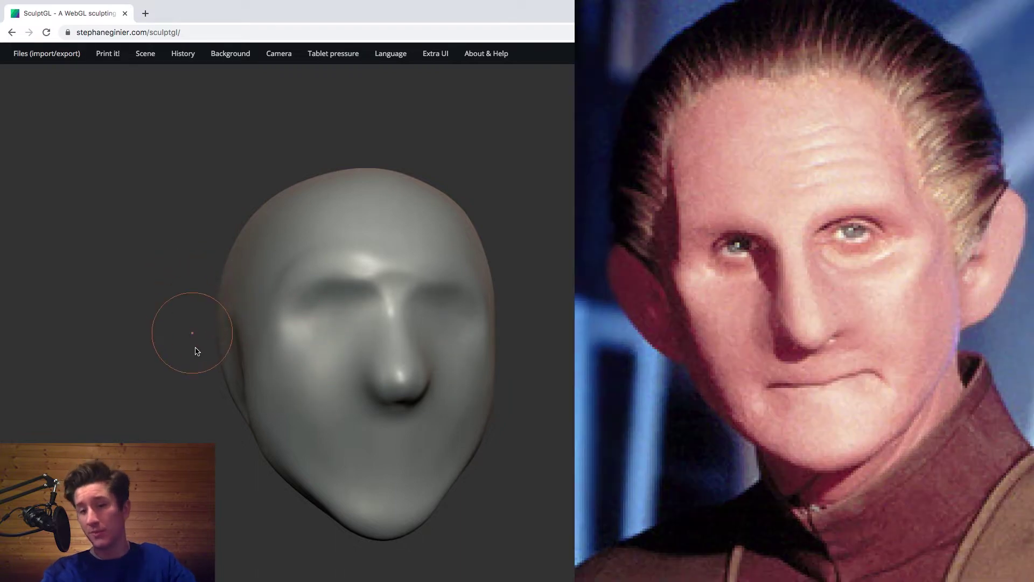
pyautogui.moveTo(104, 323); pyautogui.dragTo(260, 321, button='right')
pyautogui.moveTo(184, 310); pyautogui.dragTo(90, 350, button='right')
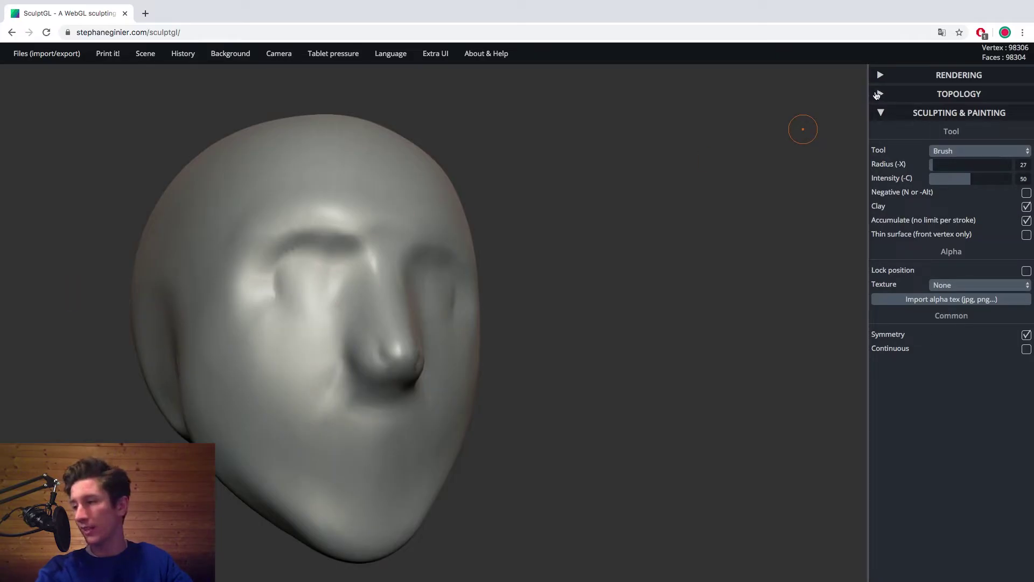
pyautogui.click(879, 95)
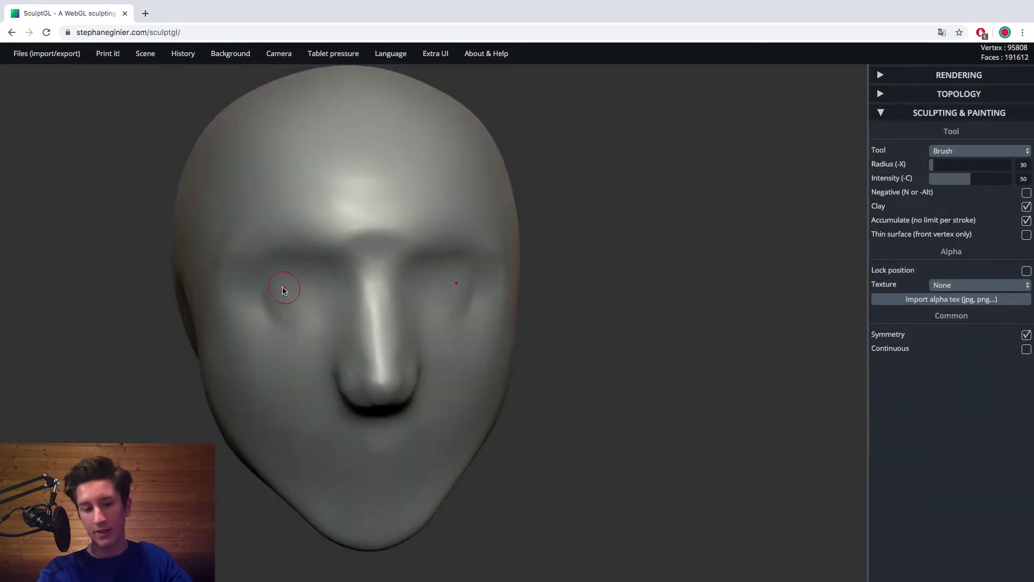
# Carve creases under the brows with the Brush at radius 32 in negative mode and build up the eyeballs in positive mode
pyautogui.press('x')
pyautogui.moveTo(322, 299)
pyautogui.keyDown('alt'); pyautogui.mouseDown()
pyautogui.moveTo(302, 305)
pyautogui.moveTo(307, 290)
pyautogui.moveTo(268, 311)
pyautogui.moveTo(324, 278)
pyautogui.mouseUp(); pyautogui.keyUp('alt')
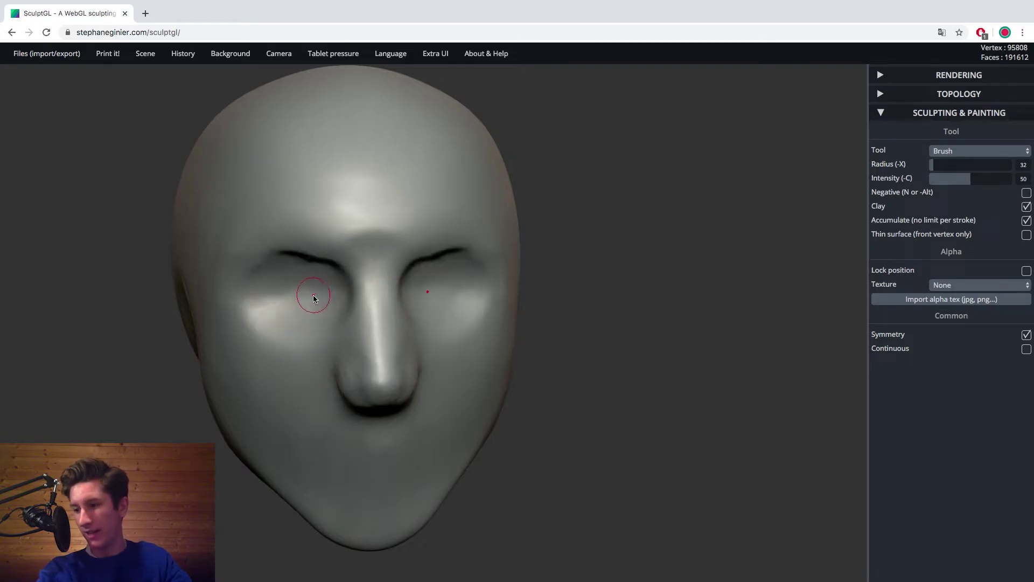
pyautogui.moveTo(314, 299)
pyautogui.mouseDown()
pyautogui.moveTo(269, 291)
pyautogui.moveTo(318, 313)
pyautogui.moveTo(326, 291)
pyautogui.moveTo(295, 287)
pyautogui.moveTo(304, 298)
pyautogui.mouseUp()
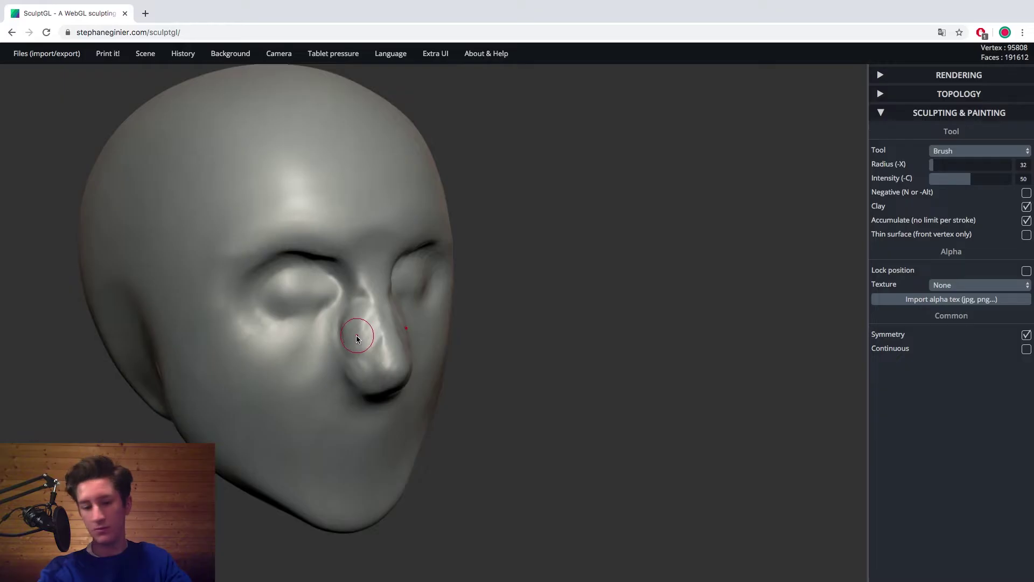
# Undo the last Brush stroke on the side of the nose and smooth the nose bridge instead
pyautogui.hotkey('ctrl', 'z')
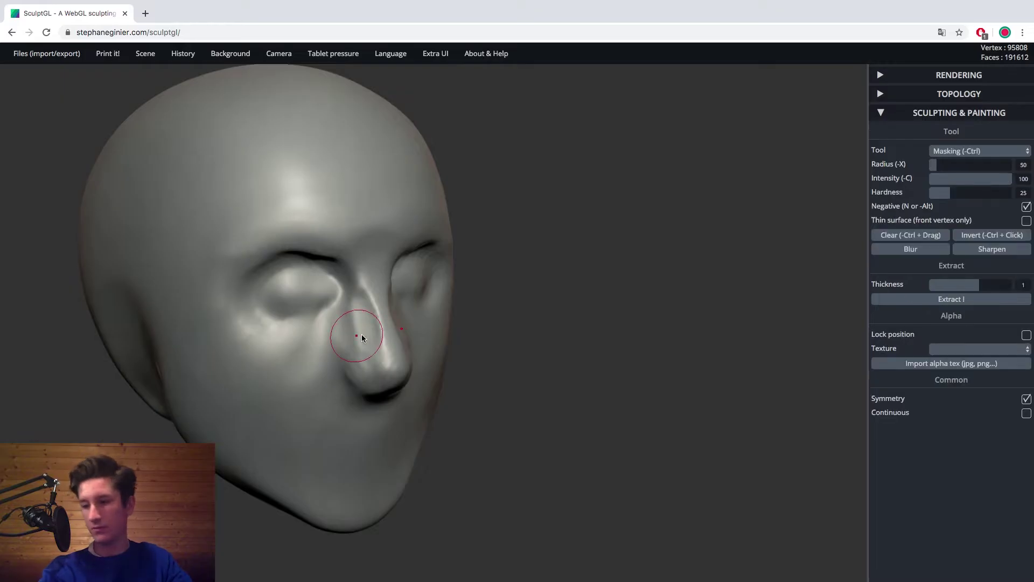
pyautogui.keyDown('shift'); pyautogui.moveTo(351, 318); pyautogui.dragTo(361, 316); pyautogui.keyUp('shift')
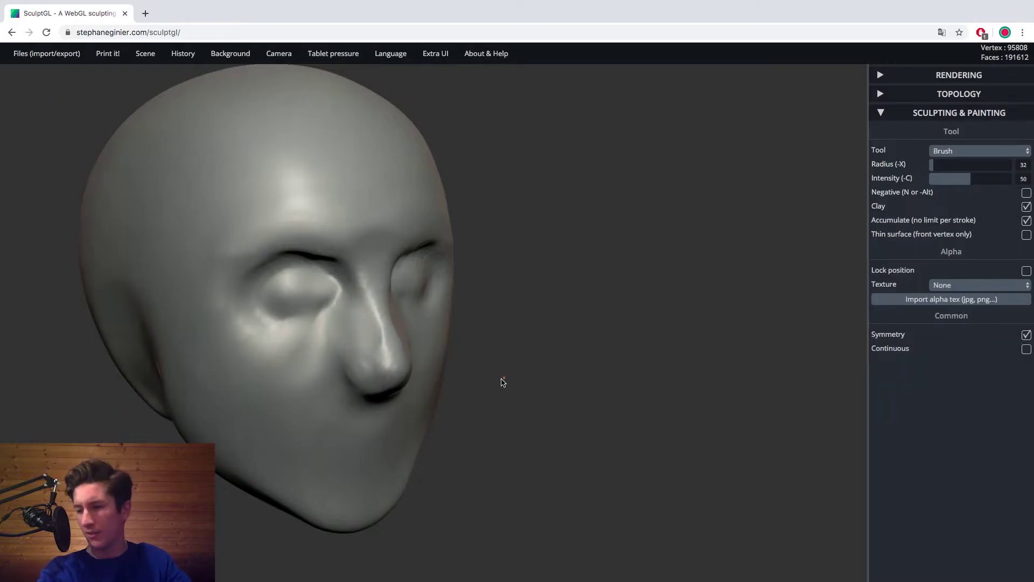
pyautogui.moveTo(497, 381)
pyautogui.mouseDown(button='right')
pyautogui.moveTo(178, 341)
pyautogui.moveTo(331, 345)
pyautogui.moveTo(263, 377)
pyautogui.mouseUp(button='right')
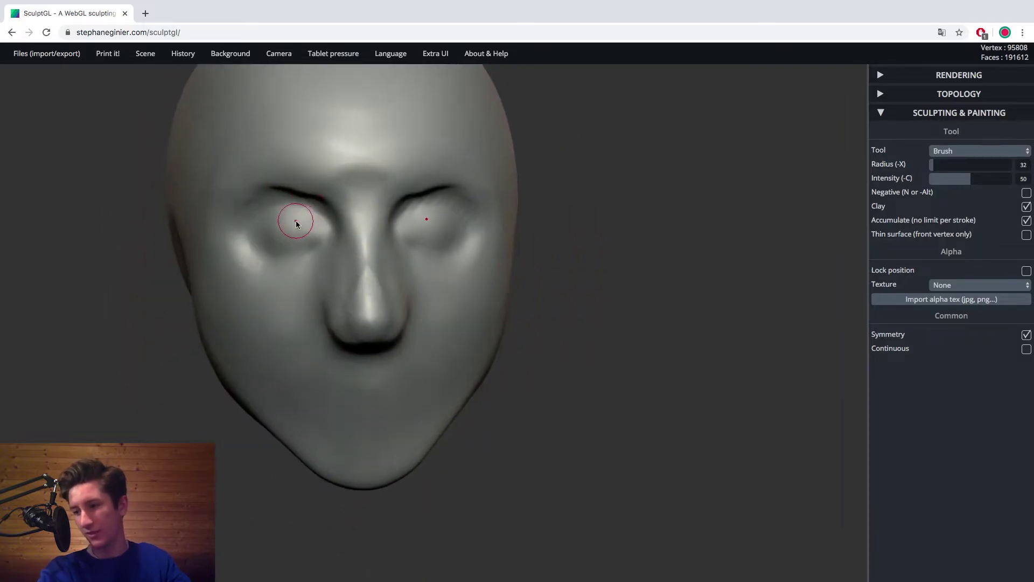
# Round out the eyeballs with the Brush at radius 32, and form the nose wings and nostrils with Brush and Crease
pyautogui.moveTo(296, 221)
pyautogui.mouseDown()
pyautogui.moveTo(281, 241)
pyautogui.moveTo(300, 228)
pyautogui.mouseUp()
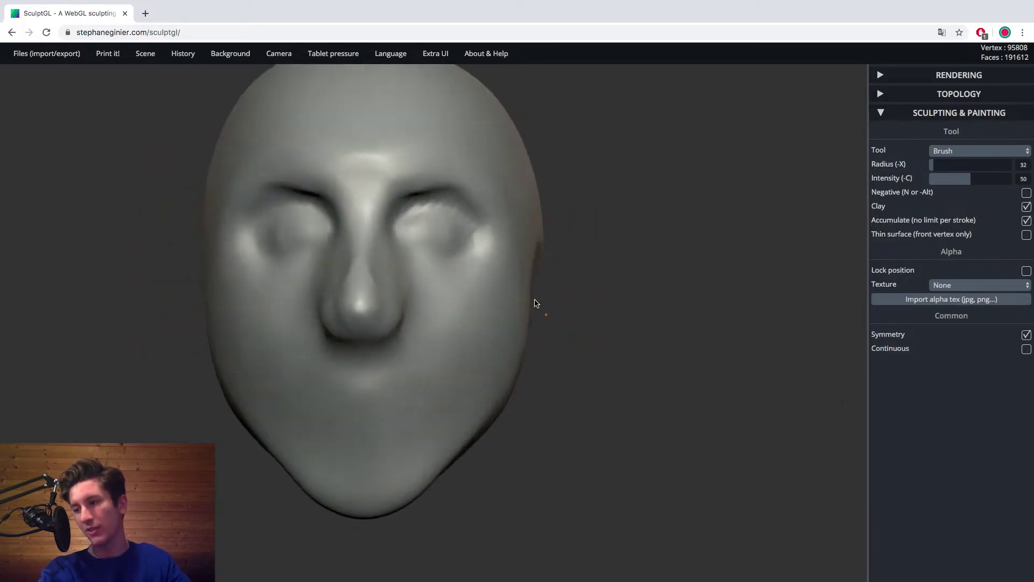
pyautogui.moveTo(531, 300)
pyautogui.mouseDown(button='right')
pyautogui.moveTo(339, 331)
pyautogui.moveTo(233, 277)
pyautogui.mouseUp(button='right')
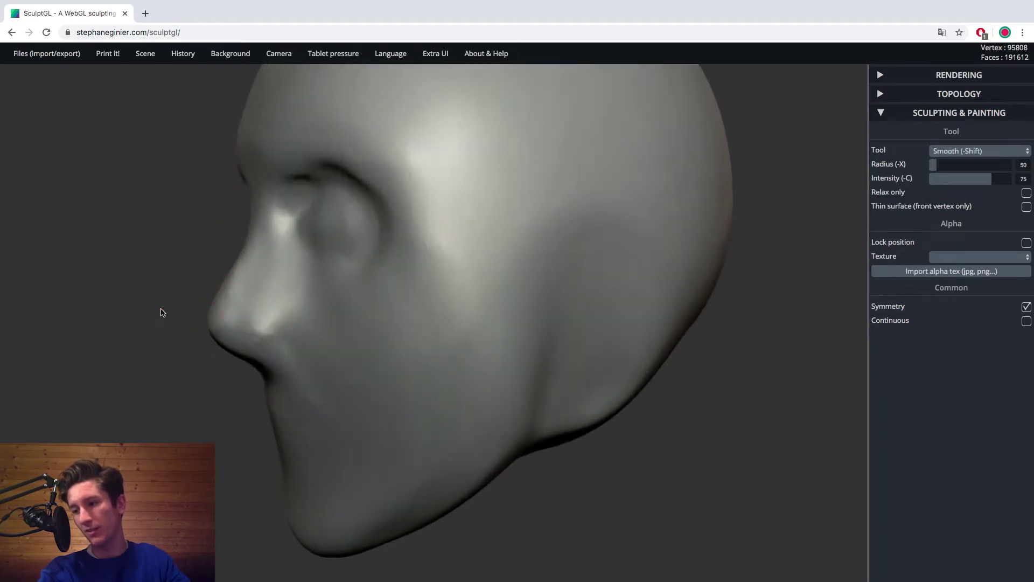
pyautogui.moveTo(162, 302); pyautogui.dragTo(342, 312, button='right')
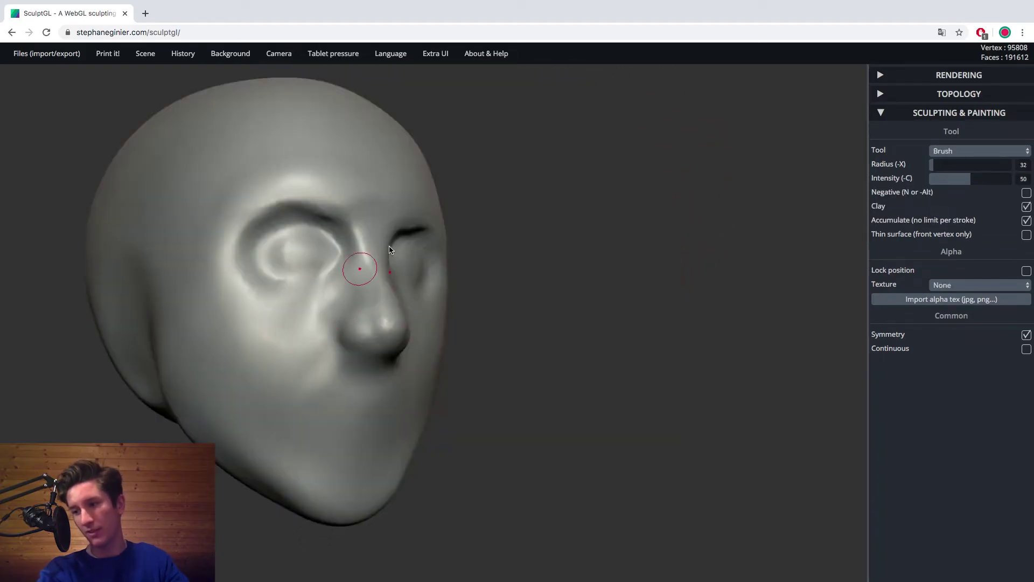
pyautogui.moveTo(393, 232)
pyautogui.mouseDown(button='right')
pyautogui.moveTo(270, 314)
pyautogui.moveTo(340, 286)
pyautogui.mouseUp(button='right')
pyautogui.press('shift')
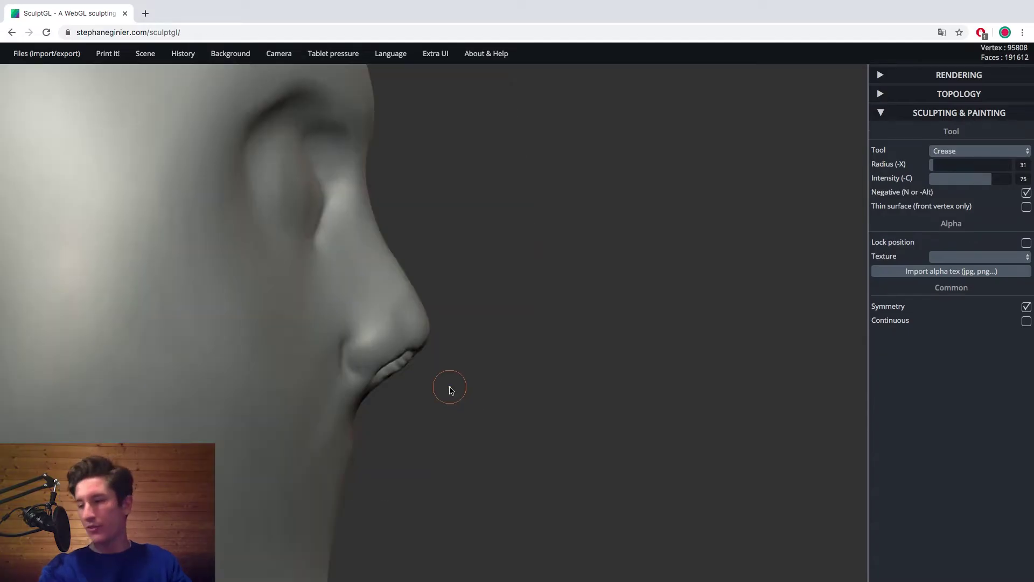
# Pull the tip of the nose further forward in side view with the Drag tool at radius 96
pyautogui.press('8')
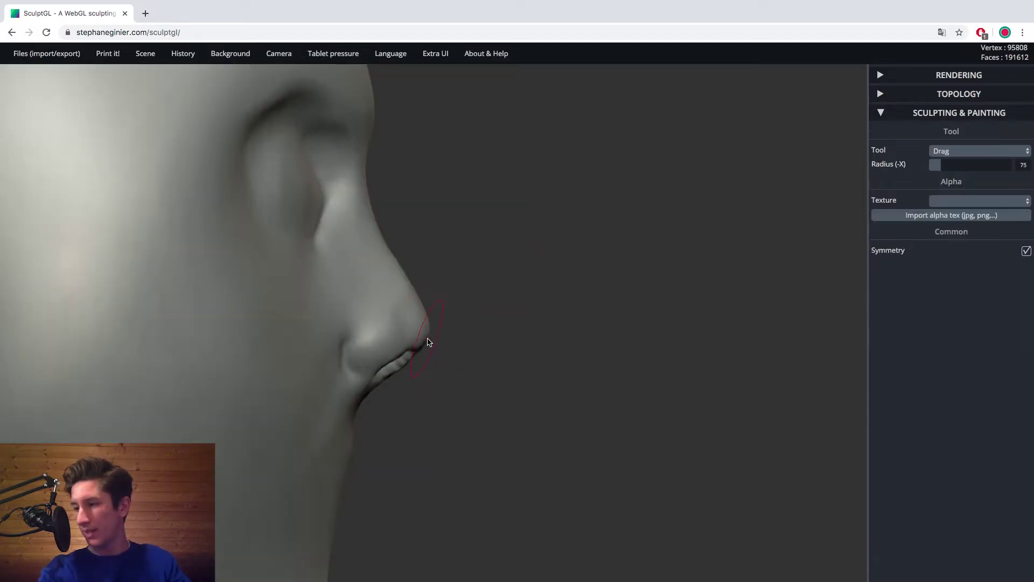
pyautogui.press('x')
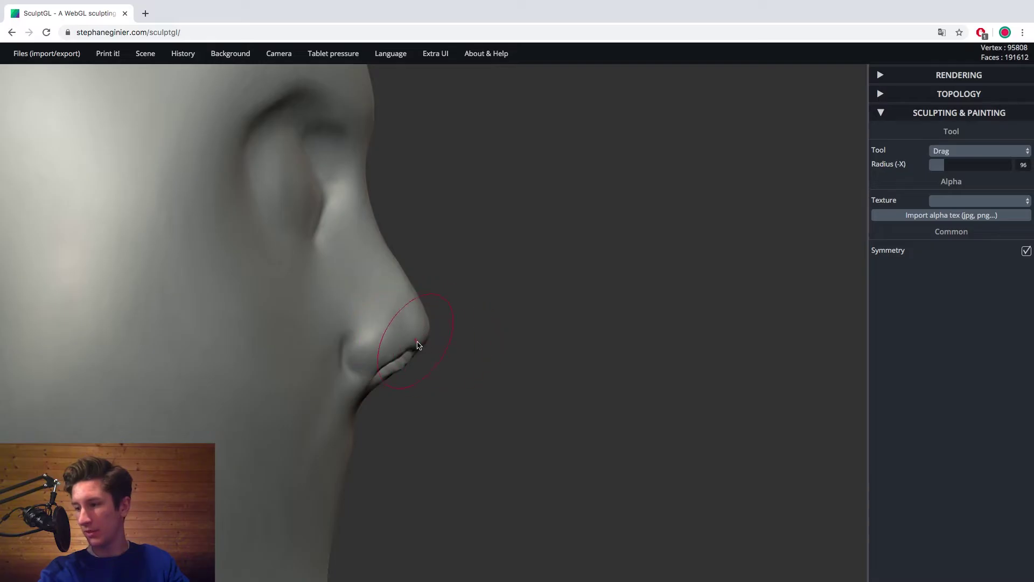
pyautogui.moveTo(417, 343); pyautogui.dragTo(432, 325)
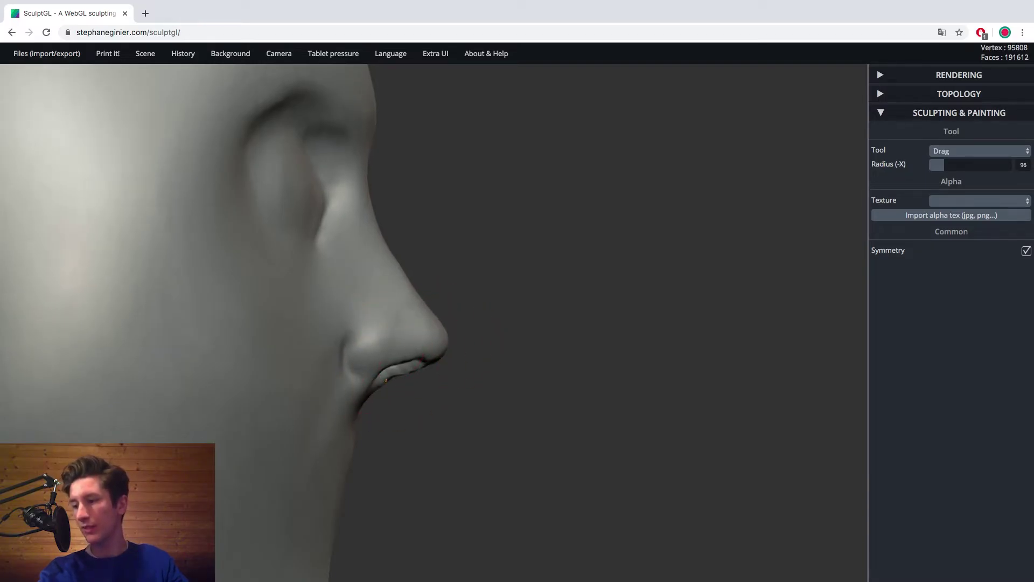
pyautogui.moveTo(386, 380)
pyautogui.mouseDown()
pyautogui.moveTo(418, 364)
pyautogui.moveTo(353, 376)
pyautogui.moveTo(231, 308)
pyautogui.moveTo(144, 354)
pyautogui.moveTo(4, 340)
pyautogui.moveTo(30, 254)
pyautogui.moveTo(241, 328)
pyautogui.moveTo(130, 328)
pyautogui.moveTo(141, 318)
pyautogui.mouseUp()
pyautogui.moveTo(199, 366)
pyautogui.mouseDown()
pyautogui.moveTo(468, 300)
pyautogui.moveTo(503, 341)
pyautogui.moveTo(554, 356)
pyautogui.moveTo(654, 339)
pyautogui.moveTo(575, 360)
pyautogui.moveTo(445, 320)
pyautogui.moveTo(340, 349)
pyautogui.mouseUp()
# Define the nose wings with the negative Crease tool at radius 18 and smooth the side of the nose above them
pyautogui.press('7')
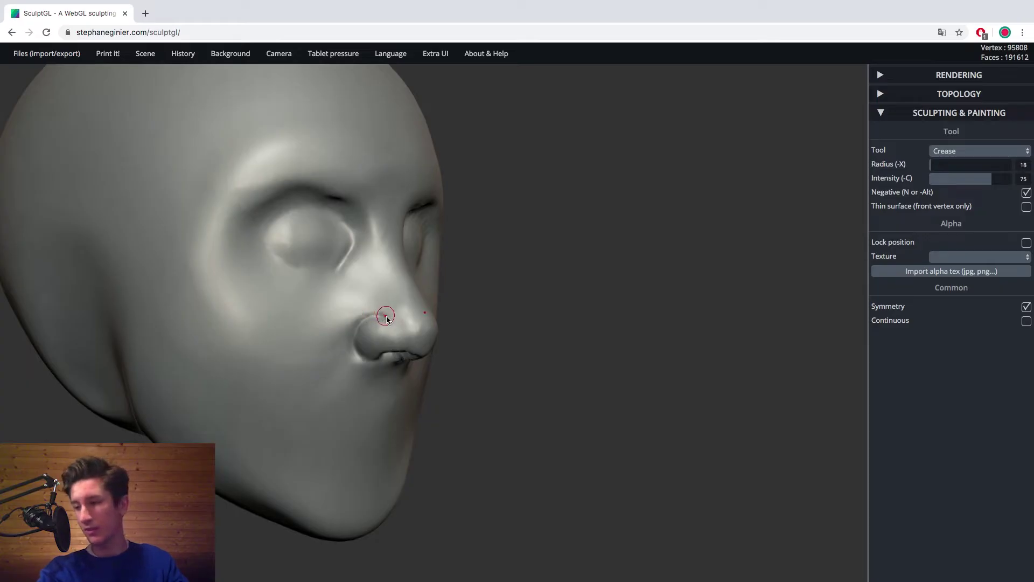
pyautogui.keyDown('shift'); pyautogui.moveTo(387, 316); pyautogui.dragTo(378, 315); pyautogui.keyUp('shift')
pyautogui.moveTo(631, 352)
pyautogui.mouseDown()
pyautogui.moveTo(106, 343)
pyautogui.moveTo(139, 321)
pyautogui.mouseUp()
# Reshape the inner corners of the eyes with the Drag tool at radius 64 and smooth the eyelids
pyautogui.press('8')
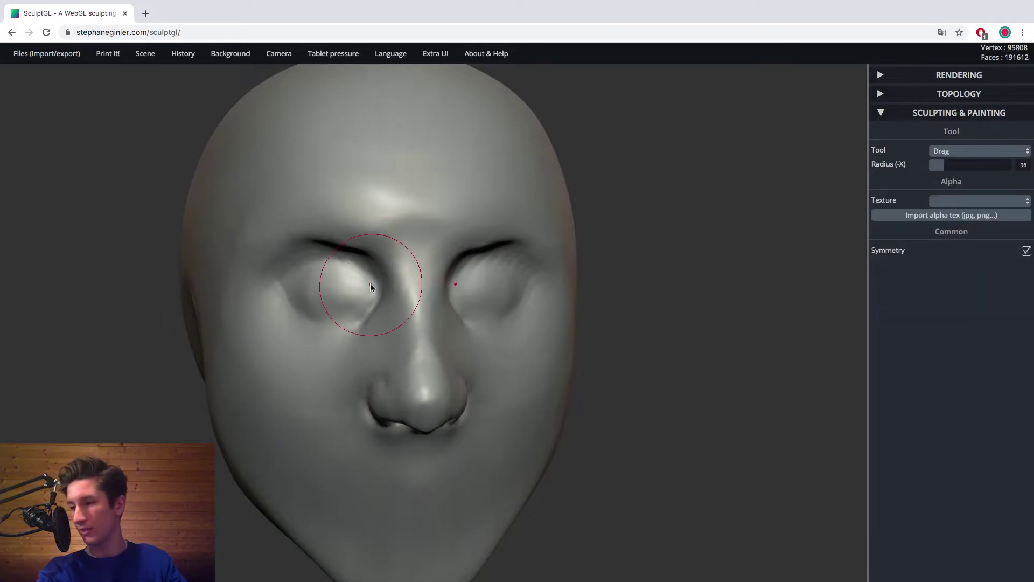
pyautogui.press('x')
pyautogui.moveTo(389, 282)
pyautogui.mouseDown()
pyautogui.moveTo(389, 291)
pyautogui.moveTo(384, 274)
pyautogui.mouseUp()
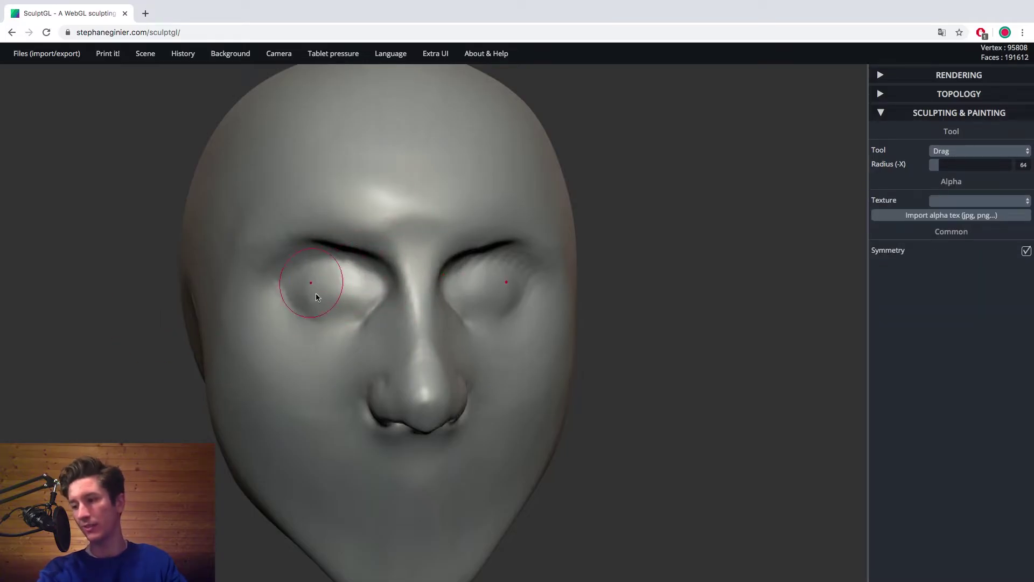
pyautogui.press('4')
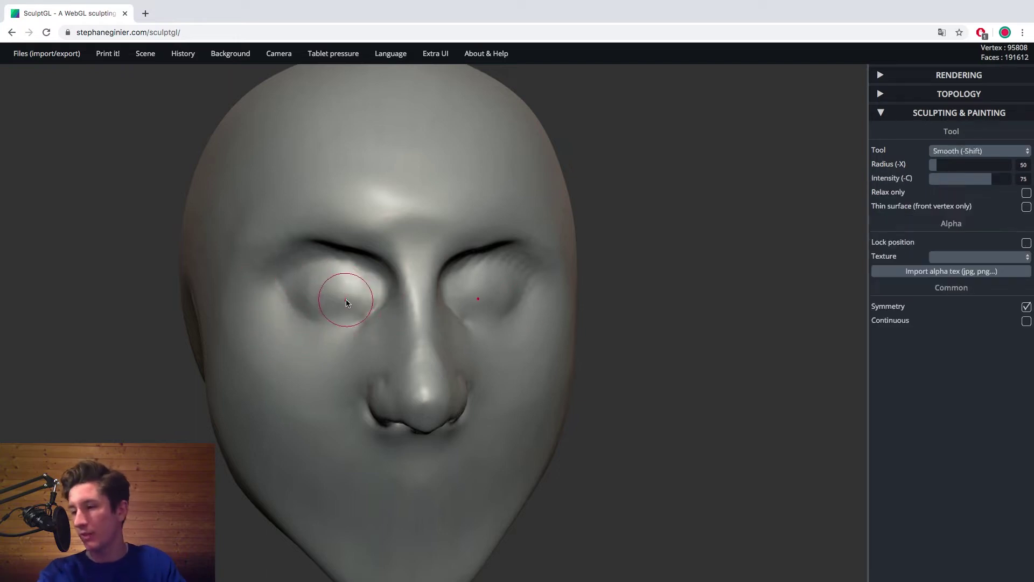
pyautogui.keyDown('shift'); pyautogui.moveTo(351, 300); pyautogui.dragTo(350, 277); pyautogui.keyUp('shift')
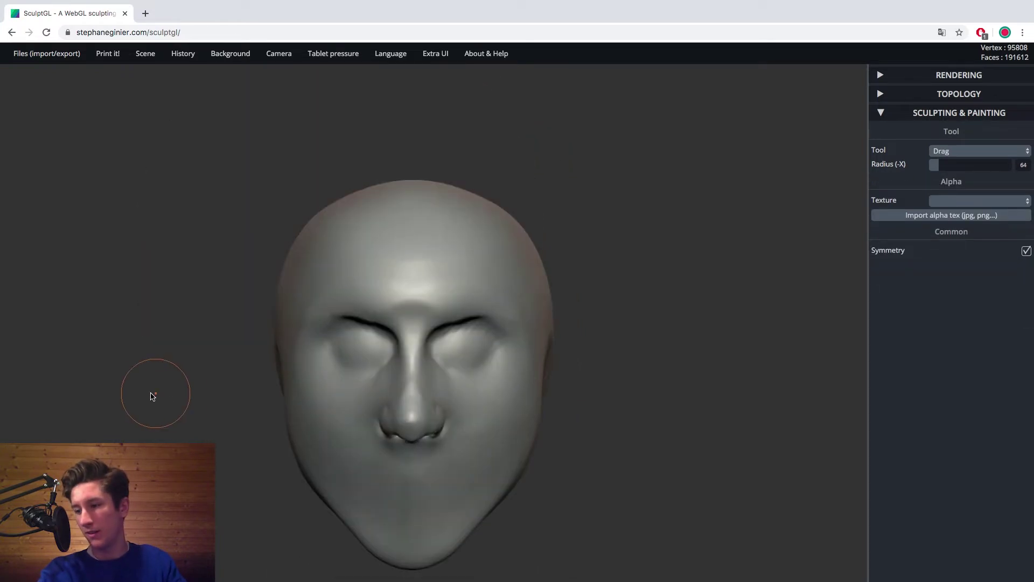
# Carve the mouth line and closed-eyelid lines with the Crease tool at radius 18 and build up the lips with the Brush
pyautogui.keyDown('alt'); pyautogui.moveTo(154, 394); pyautogui.dragTo(276, 426); pyautogui.keyUp('alt')
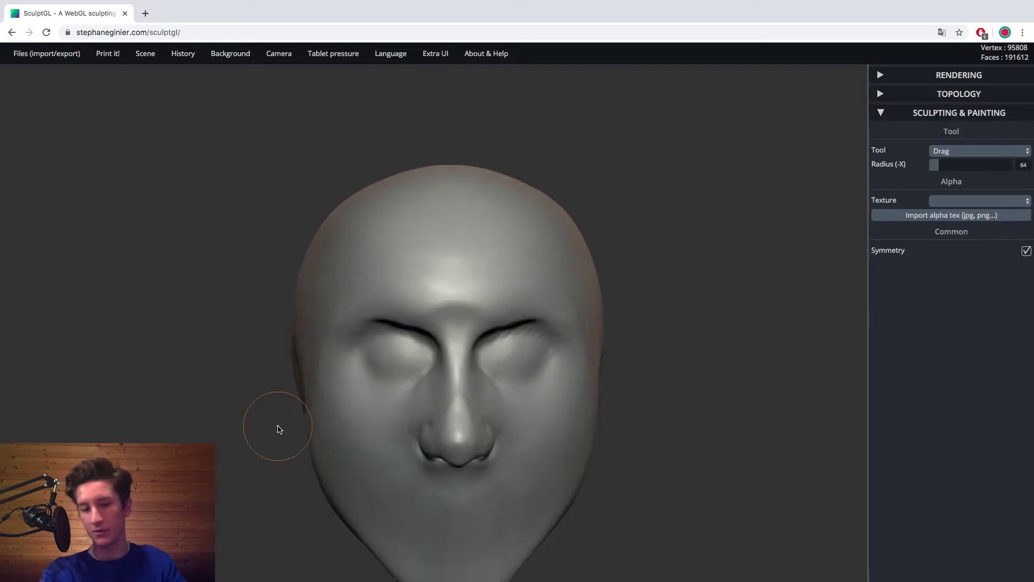
pyautogui.moveTo(279, 429)
pyautogui.mouseDown(button='right')
pyautogui.moveTo(138, 393)
pyautogui.moveTo(240, 414)
pyautogui.moveTo(224, 425)
pyautogui.mouseUp(button='right')
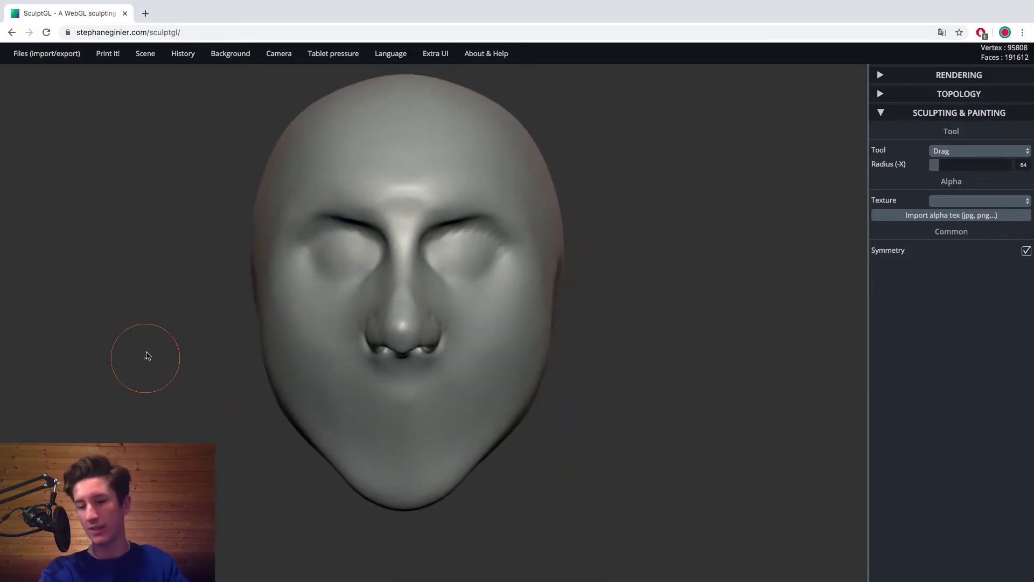
pyautogui.press('7')
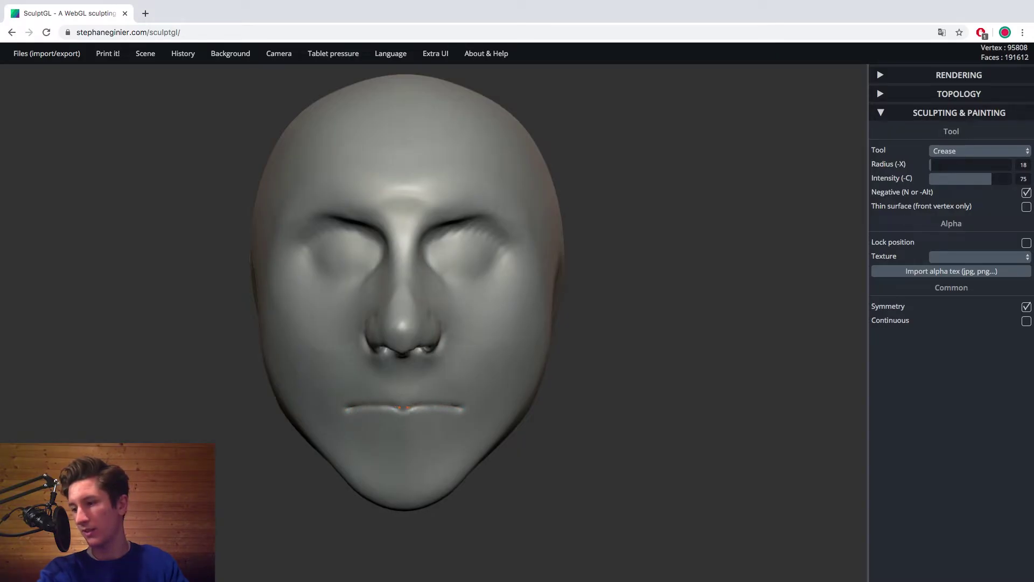
pyautogui.moveTo(231, 285); pyautogui.dragTo(320, 284)
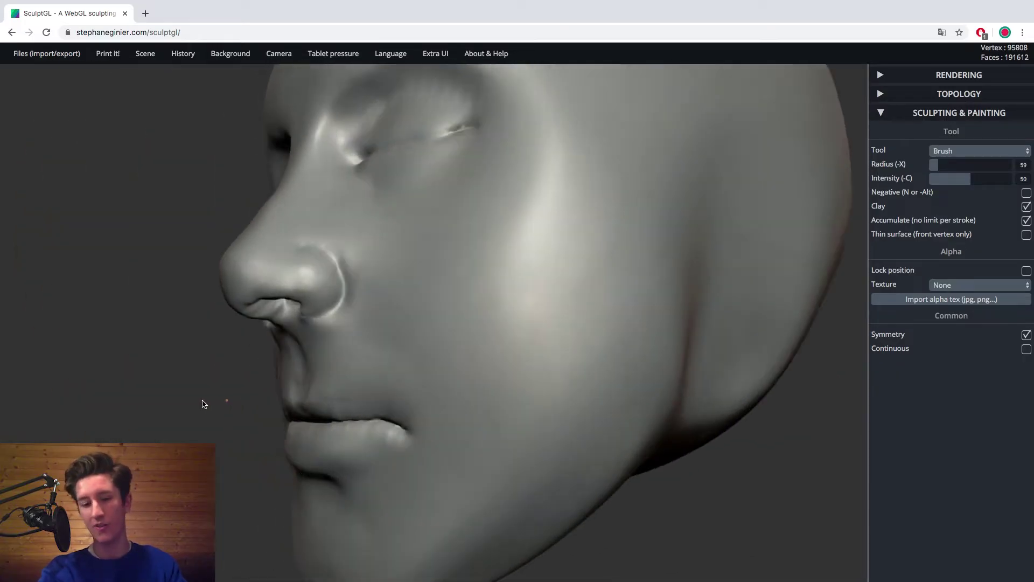
pyautogui.scroll(2, 203, 404)
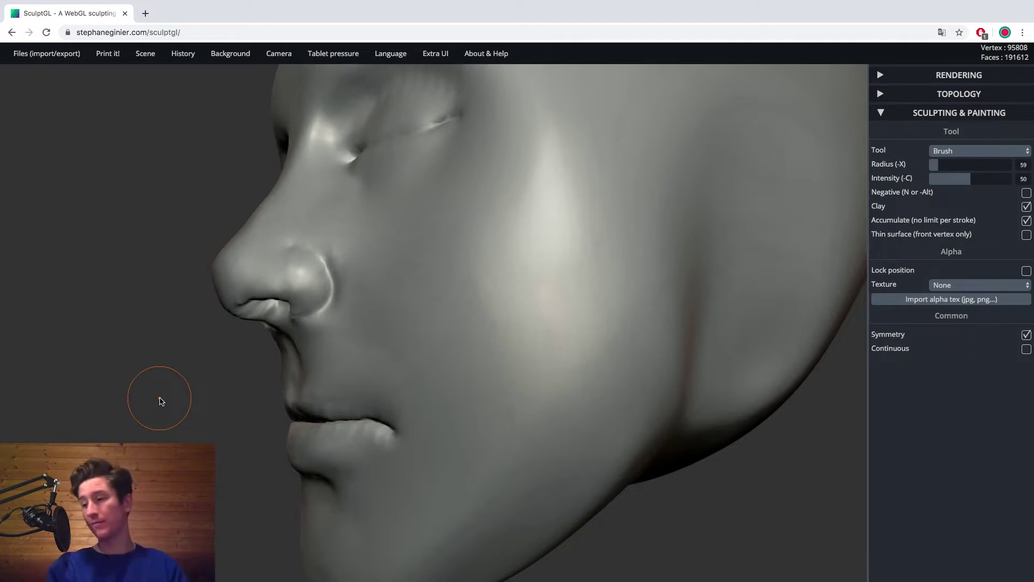
# Move the inner corners of the eyes outward, away from the nose, with the Drag tool at radius 114
pyautogui.press('8')
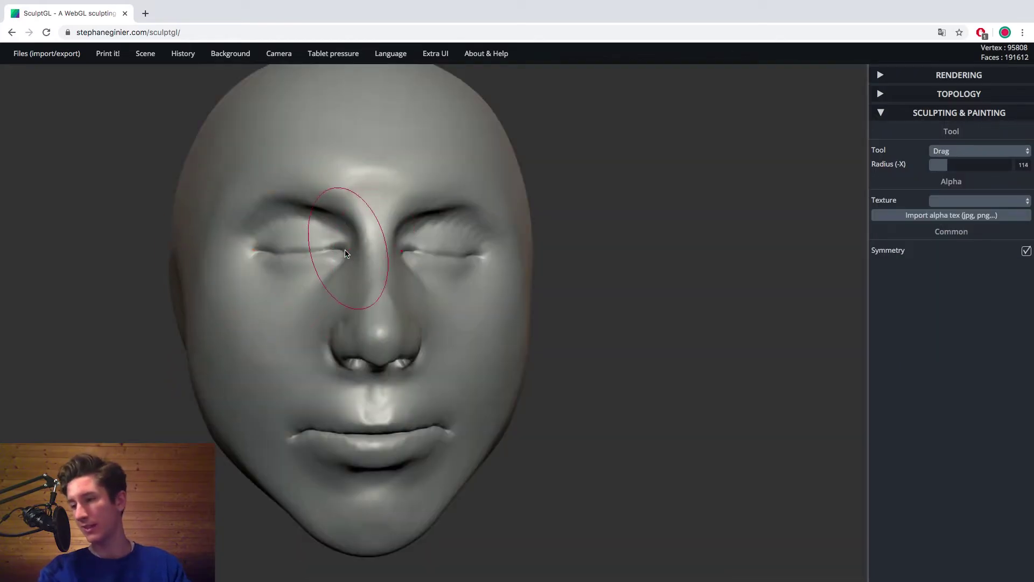
pyautogui.moveTo(349, 251); pyautogui.dragTo(338, 251)
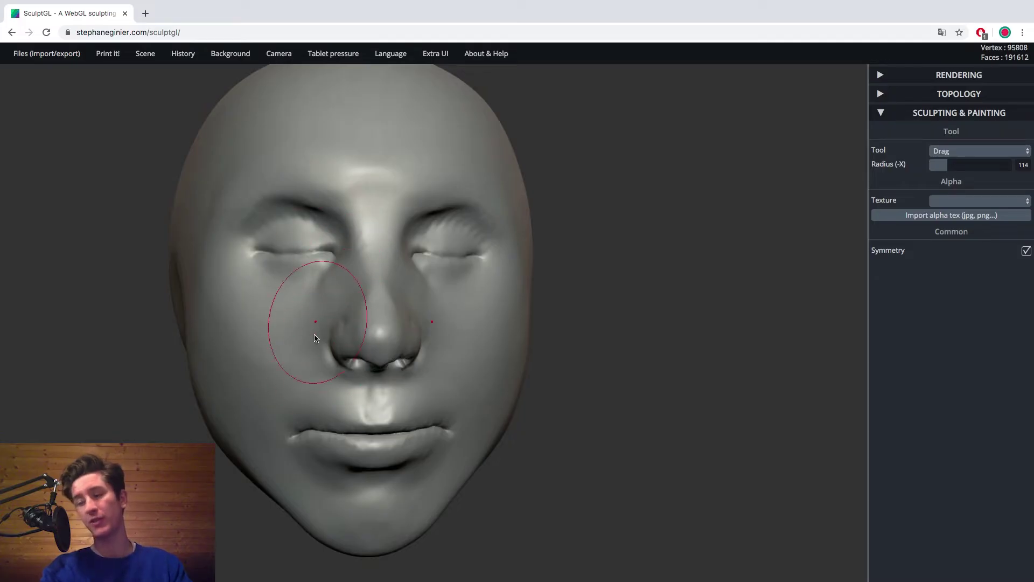
# Define the cheekbones by hollowing the cheeks and temples, and smooth the transitions
pyautogui.moveTo(313, 337)
pyautogui.mouseDown(button='right')
pyautogui.moveTo(334, 316)
pyautogui.moveTo(243, 377)
pyautogui.moveTo(649, 277)
pyautogui.moveTo(497, 267)
pyautogui.moveTo(635, 302)
pyautogui.moveTo(640, 270)
pyautogui.moveTo(630, 291)
pyautogui.moveTo(199, 421)
pyautogui.mouseUp(button='right')
pyautogui.scroll(-4, 200, 421)
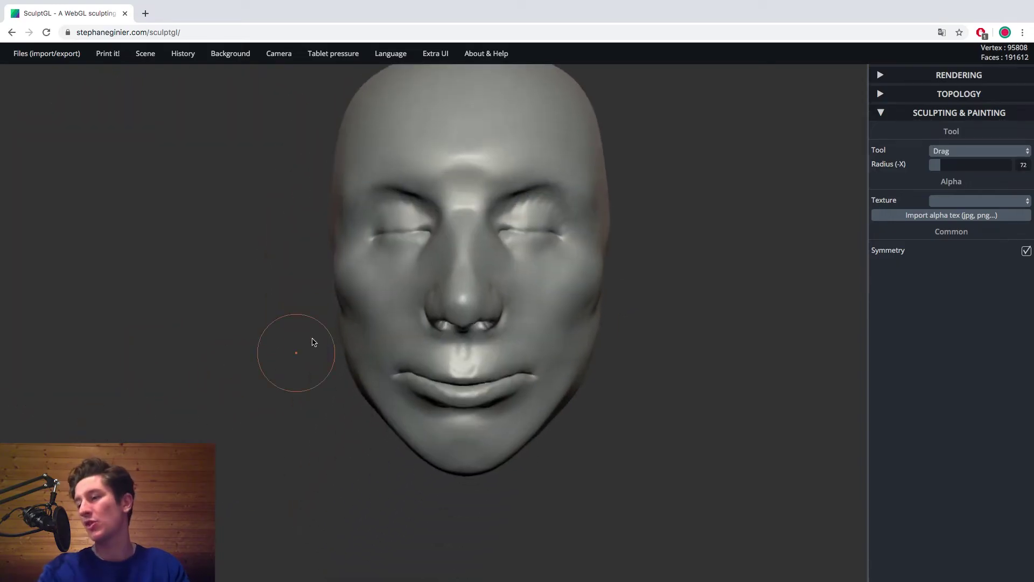
pyautogui.moveTo(353, 357); pyautogui.dragTo(461, 292, button='right')
pyautogui.press('shift')
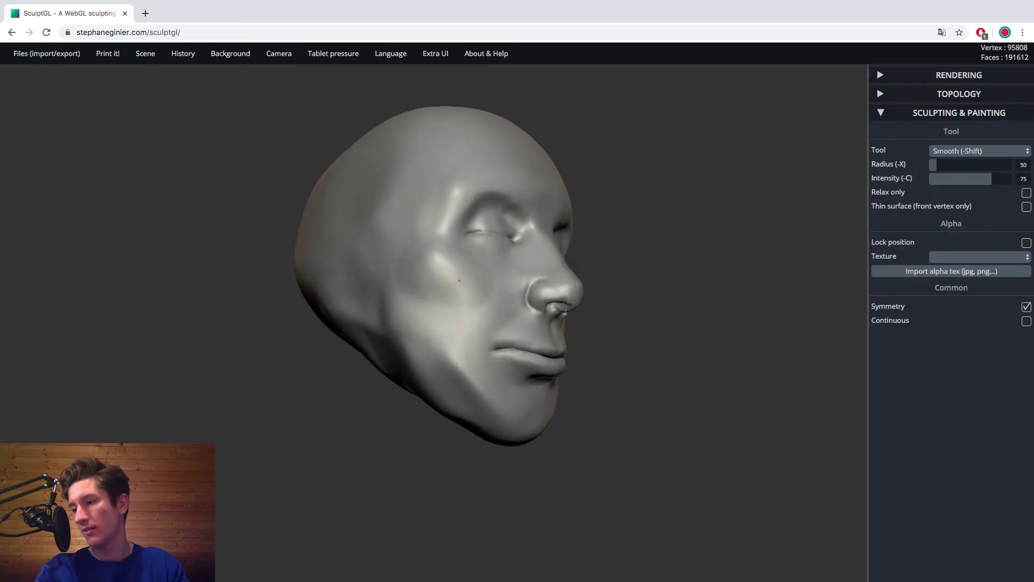
# Refine the jaw and chin, and soften the back of the head with the Smooth tool at radius 76
pyautogui.moveTo(609, 322); pyautogui.dragTo(130, 315)
pyautogui.moveTo(168, 389); pyautogui.dragTo(164, 288)
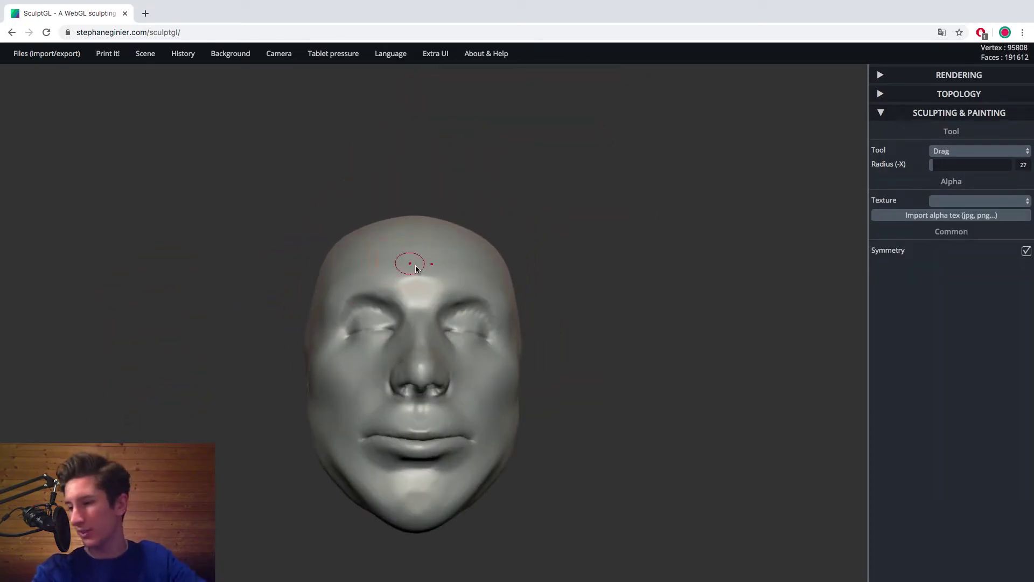
pyautogui.press('shift')
pyautogui.moveTo(136, 302); pyautogui.dragTo(177, 345)
pyautogui.press('shift')
pyautogui.moveTo(417, 299); pyautogui.dragTo(358, 351, button='right')
pyautogui.press('shift')
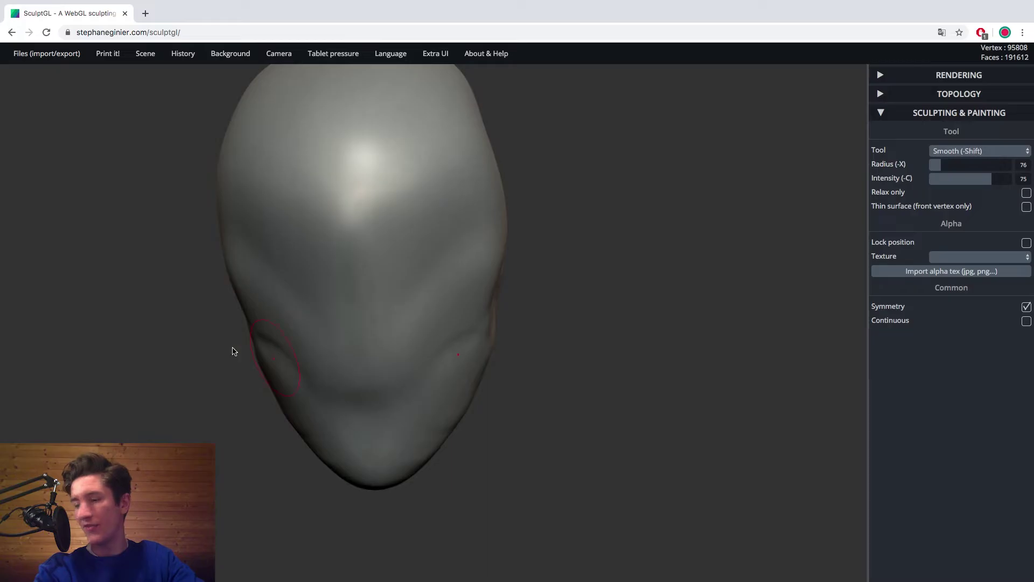
# Mask a large round area for the neck at the lower back of the head with the Masking tool at radius 107
pyautogui.moveTo(136, 346); pyautogui.dragTo(184, 323, button='right')
pyautogui.press('ctrl')
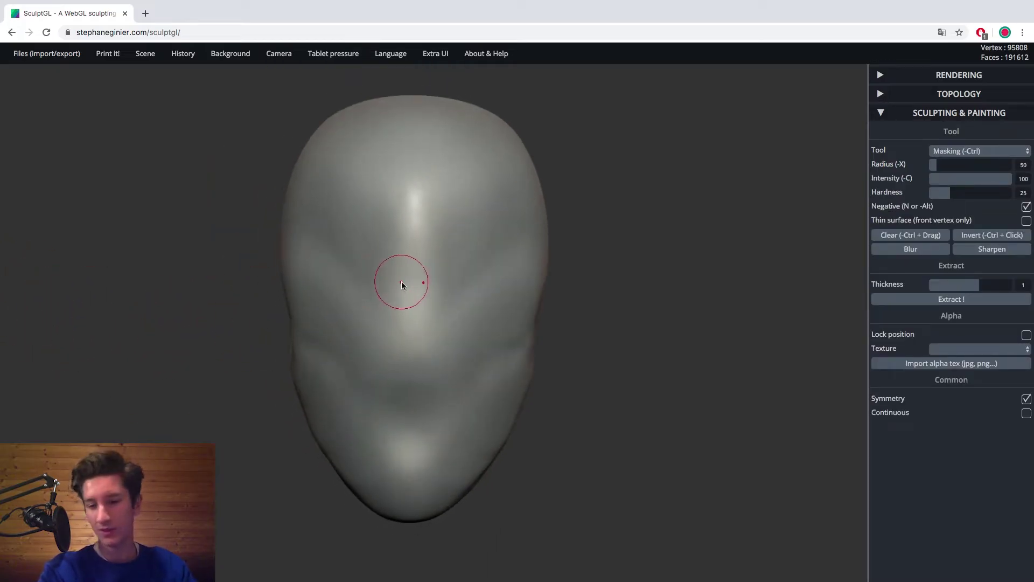
pyautogui.moveTo(433, 287)
pyautogui.keyDown('ctrl'); pyautogui.mouseDown()
pyautogui.moveTo(426, 323)
pyautogui.moveTo(452, 232)
pyautogui.moveTo(433, 318)
pyautogui.moveTo(428, 245)
pyautogui.moveTo(431, 285)
pyautogui.moveTo(405, 331)
pyautogui.mouseUp(); pyautogui.keyUp('ctrl')
pyautogui.moveTo(368, 266)
pyautogui.keyDown('ctrl'); pyautogui.mouseDown()
pyautogui.moveTo(344, 324)
pyautogui.moveTo(396, 353)
pyautogui.mouseUp(); pyautogui.keyUp('ctrl')
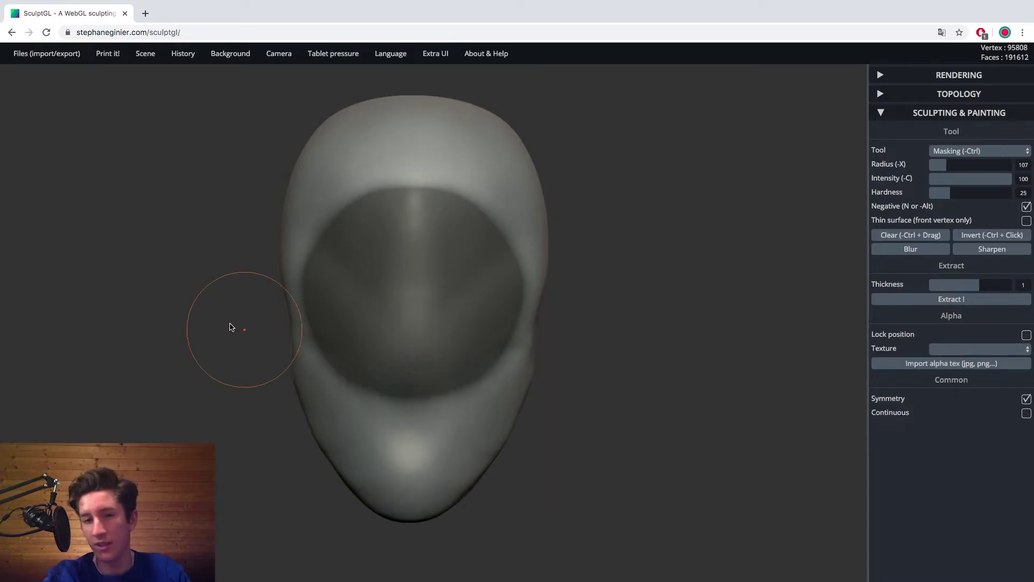
pyautogui.moveTo(210, 138)
pyautogui.mouseDown()
pyautogui.moveTo(178, 168)
pyautogui.moveTo(134, 249)
pyautogui.moveTo(215, 259)
pyautogui.moveTo(62, 305)
pyautogui.moveTo(278, 316)
pyautogui.moveTo(404, 231)
pyautogui.moveTo(436, 383)
pyautogui.mouseUp()
pyautogui.press('8')
pyautogui.press('ctrl')
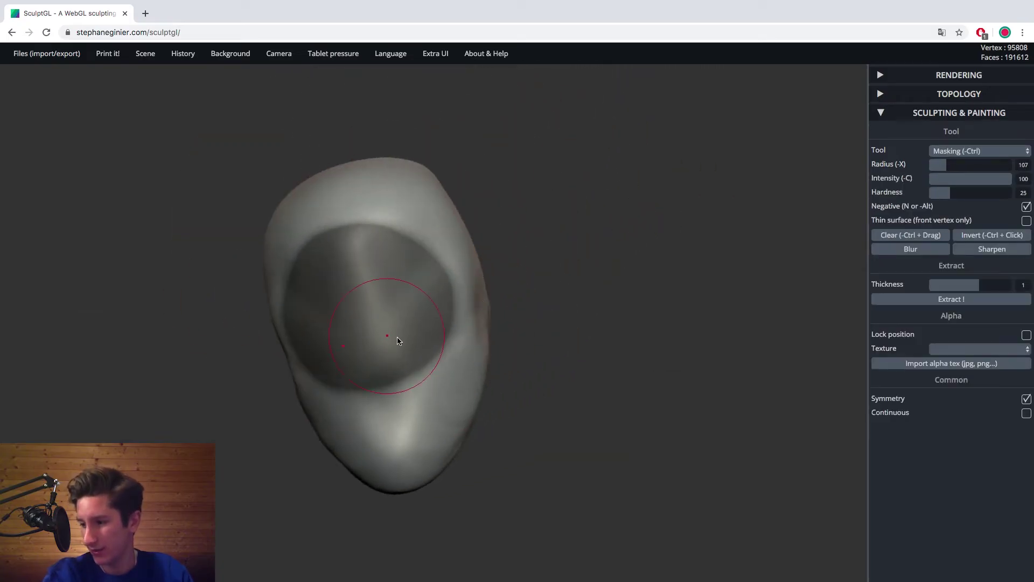
pyautogui.moveTo(404, 340); pyautogui.dragTo(370, 363)
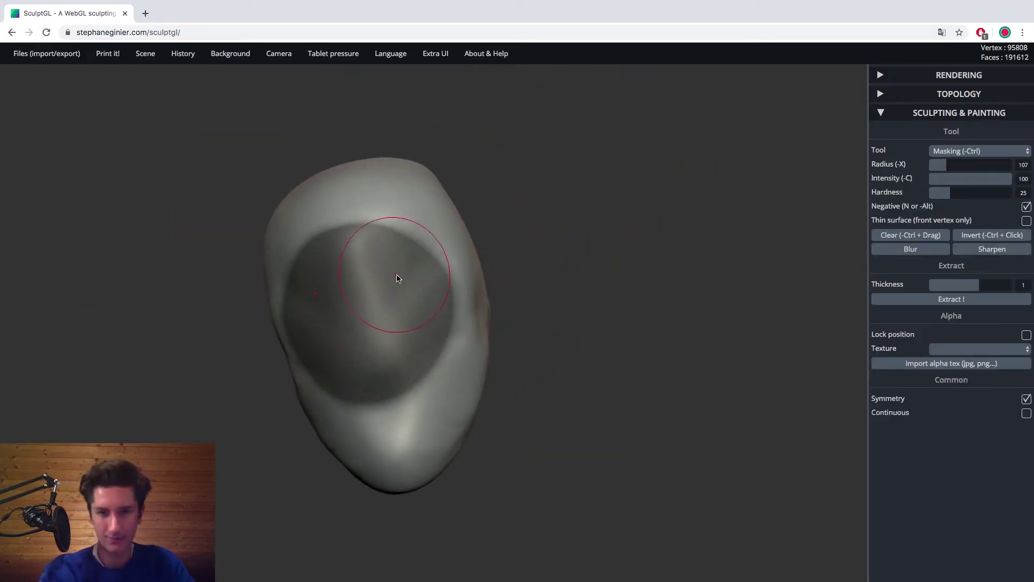
# Enlarge the round neck mask under the head with the Masking tool at radius 107, and invert the mask
pyautogui.moveTo(396, 248); pyautogui.dragTo(339, 242)
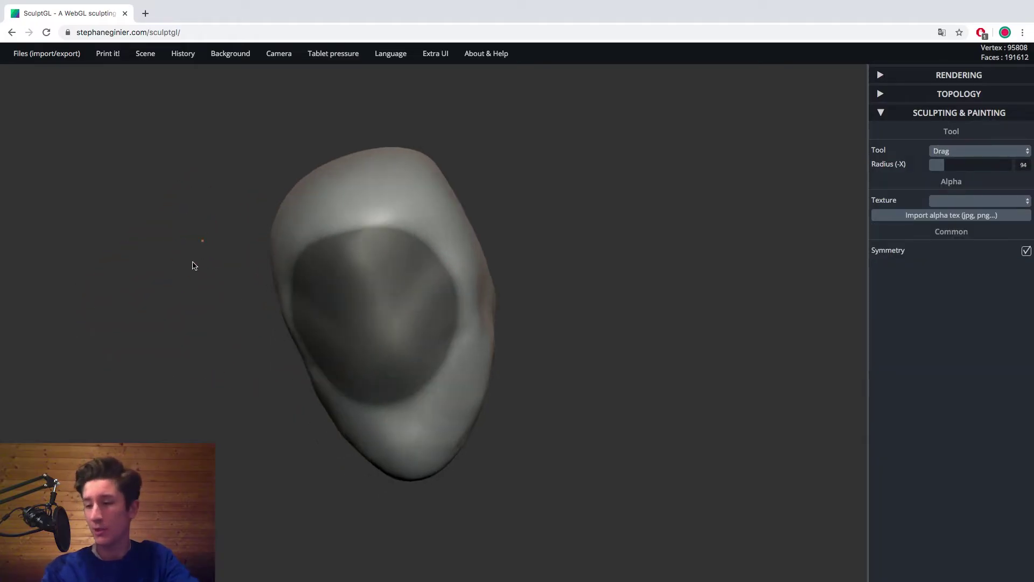
pyautogui.moveTo(185, 277)
pyautogui.mouseDown()
pyautogui.moveTo(218, 233)
pyautogui.moveTo(179, 316)
pyautogui.moveTo(182, 266)
pyautogui.moveTo(212, 196)
pyautogui.moveTo(346, 208)
pyautogui.moveTo(464, 168)
pyautogui.moveTo(622, 233)
pyautogui.mouseUp()
pyautogui.press('ctrl')
pyautogui.moveTo(414, 276)
pyautogui.keyDown('ctrl'); pyautogui.mouseDown()
pyautogui.moveTo(404, 304)
pyautogui.moveTo(374, 318)
pyautogui.mouseUp(); pyautogui.keyUp('ctrl')
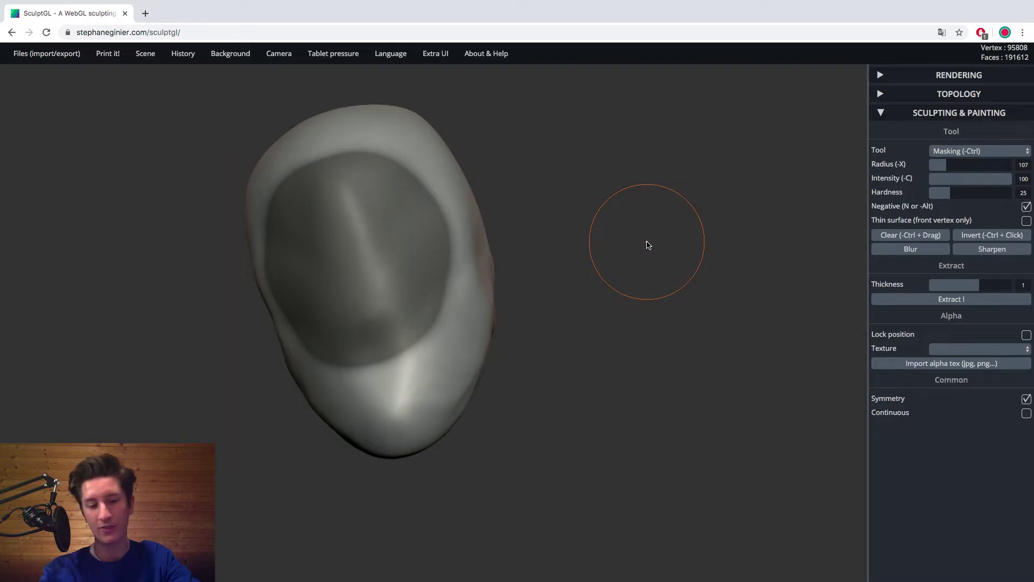
pyautogui.keyDown('ctrl'); pyautogui.click(658, 224); pyautogui.keyUp('ctrl')
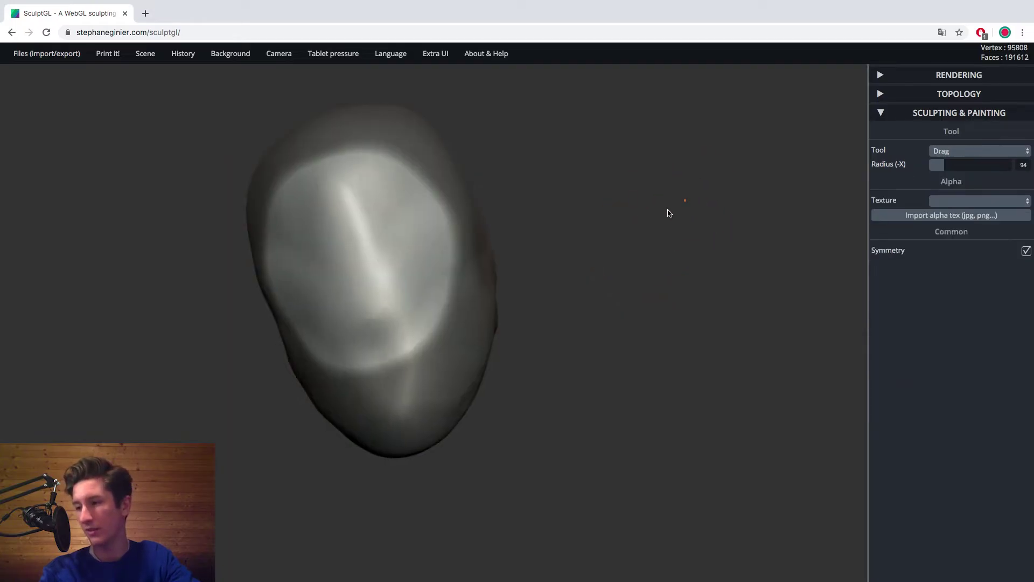
# Pull the unmasked area down into a long neck with the Drag tool at radius 413, and clear the mask
pyautogui.moveTo(614, 238)
pyautogui.mouseDown()
pyautogui.moveTo(441, 323)
pyautogui.moveTo(295, 457)
pyautogui.moveTo(281, 451)
pyautogui.mouseUp()
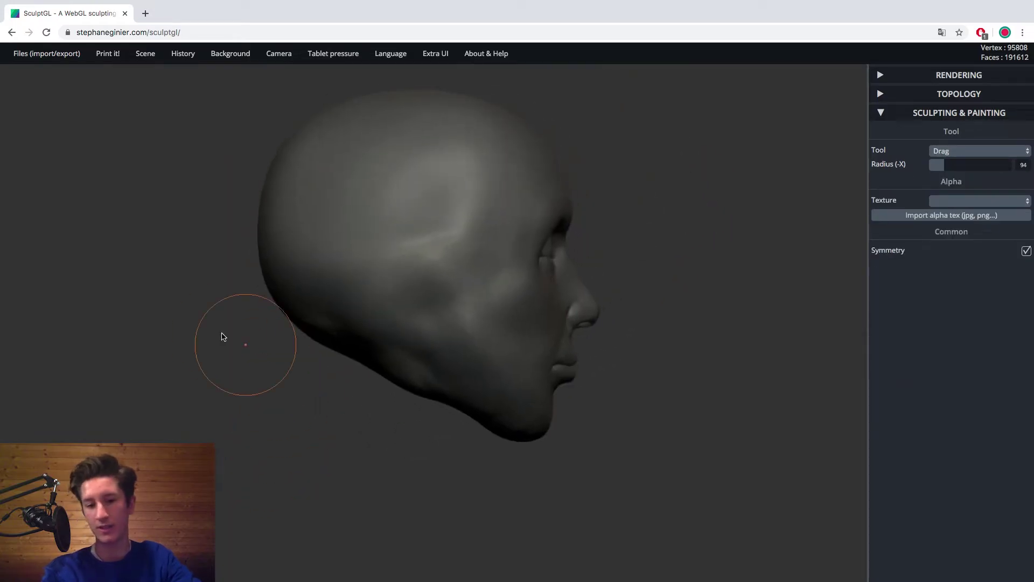
pyautogui.press('7')
pyautogui.press('8')
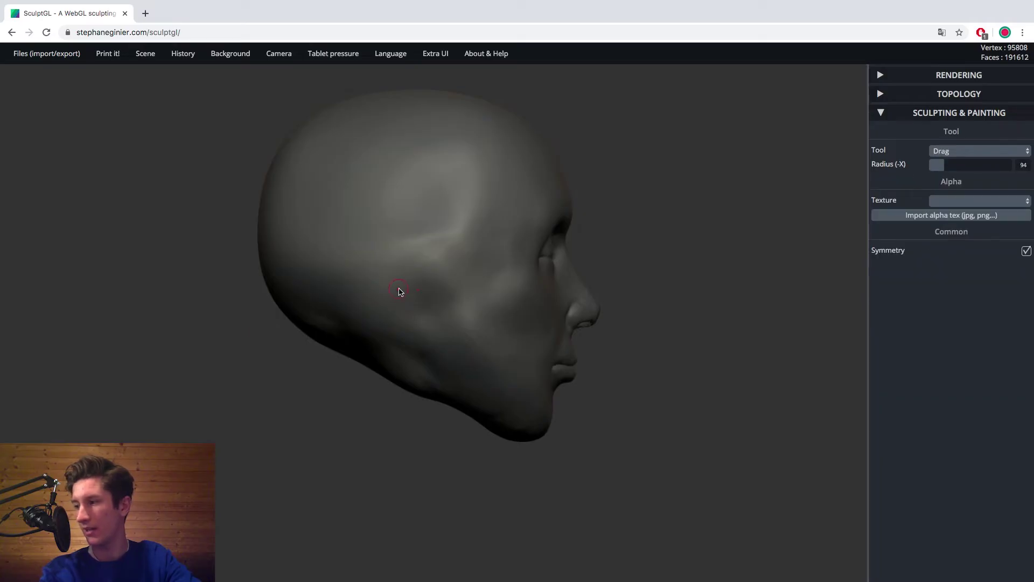
pyautogui.press('x')
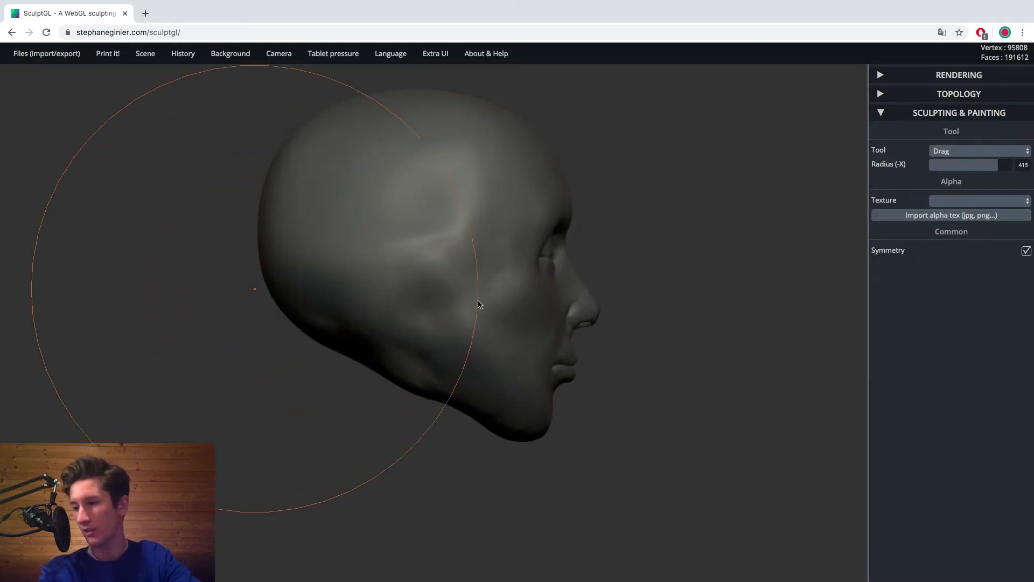
pyautogui.moveTo(378, 365)
pyautogui.mouseDown()
pyautogui.moveTo(361, 496)
pyautogui.moveTo(337, 565)
pyautogui.mouseUp()
pyautogui.moveTo(195, 398); pyautogui.dragTo(204, 318, button='middle')
pyautogui.moveTo(312, 461); pyautogui.dragTo(303, 477)
pyautogui.press('f')
pyautogui.moveTo(340, 395)
pyautogui.mouseDown()
pyautogui.moveTo(368, 394)
pyautogui.moveTo(359, 431)
pyautogui.mouseUp()
pyautogui.moveTo(271, 277); pyautogui.dragTo(256, 382, button='middle')
pyautogui.moveTo(256, 382)
pyautogui.mouseDown(button='right')
pyautogui.moveTo(582, 298)
pyautogui.moveTo(735, 217)
pyautogui.mouseUp(button='right')
# Voxel remesh the model with manifold tris at resolution 160, and blend the seam between the neck and the jaw with the Brush and Smooth tools
pyautogui.click(880, 96)
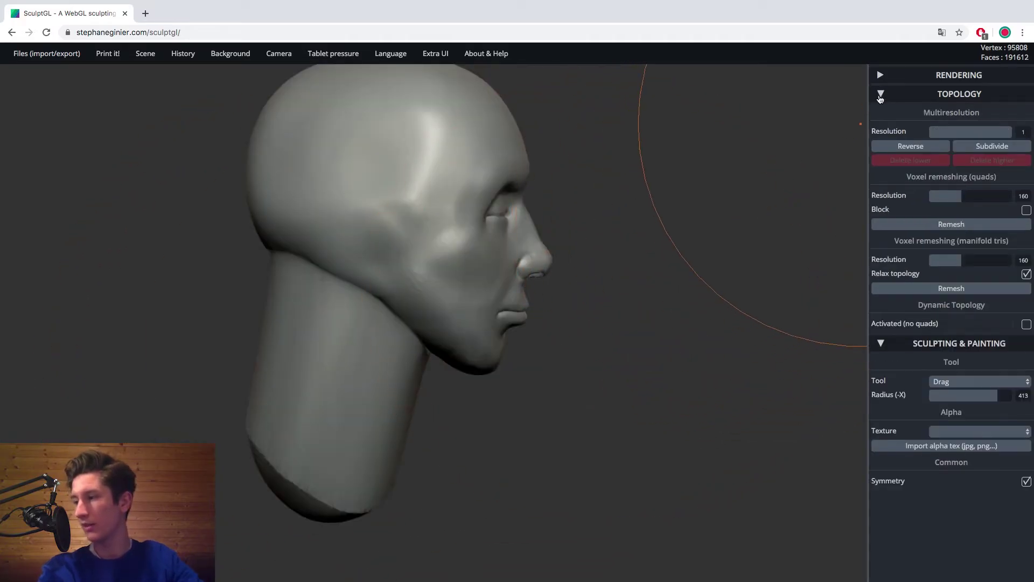
pyautogui.click(932, 290)
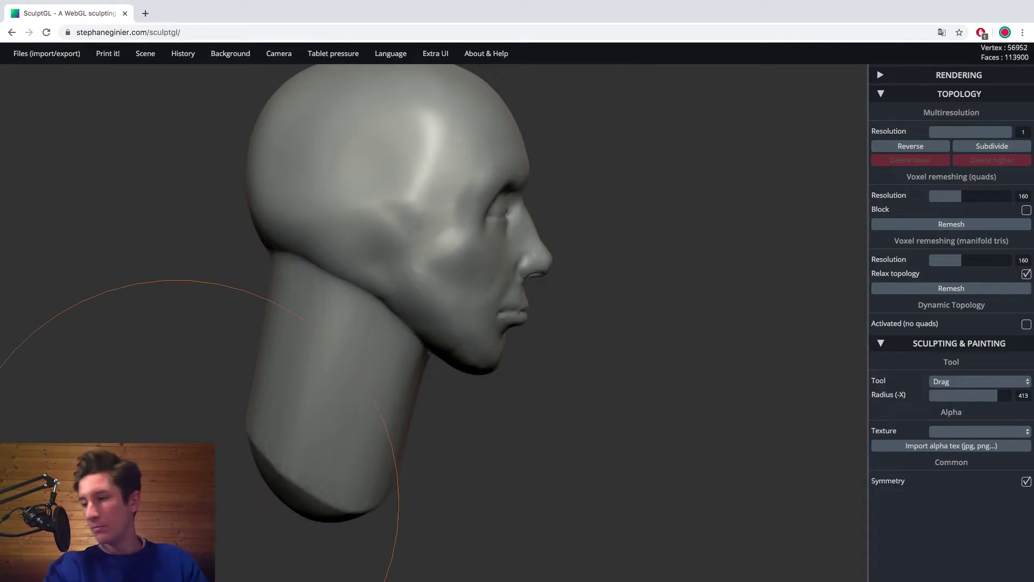
pyautogui.press('x')
pyautogui.moveTo(127, 400)
pyautogui.mouseDown()
pyautogui.moveTo(115, 374)
pyautogui.moveTo(65, 339)
pyautogui.mouseUp()
pyautogui.moveTo(250, 418)
pyautogui.mouseDown(button='right')
pyautogui.moveTo(72, 282)
pyautogui.moveTo(106, 300)
pyautogui.mouseUp(button='right')
pyautogui.press('1')
pyautogui.moveTo(302, 254)
pyautogui.mouseDown()
pyautogui.moveTo(346, 275)
pyautogui.moveTo(328, 291)
pyautogui.moveTo(340, 298)
pyautogui.mouseUp()
pyautogui.press('4')
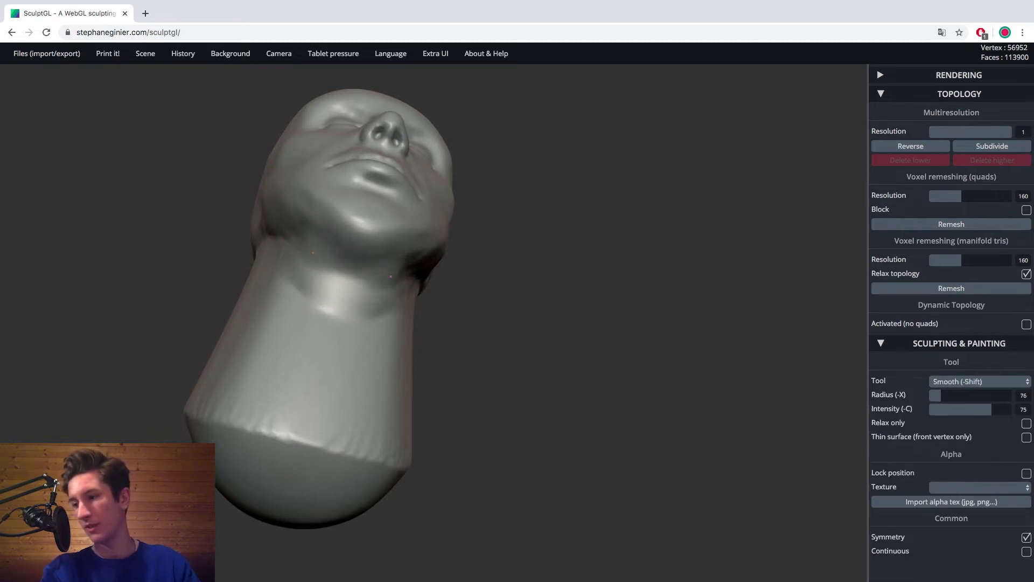
pyautogui.moveTo(308, 246); pyautogui.dragTo(242, 214, button='right')
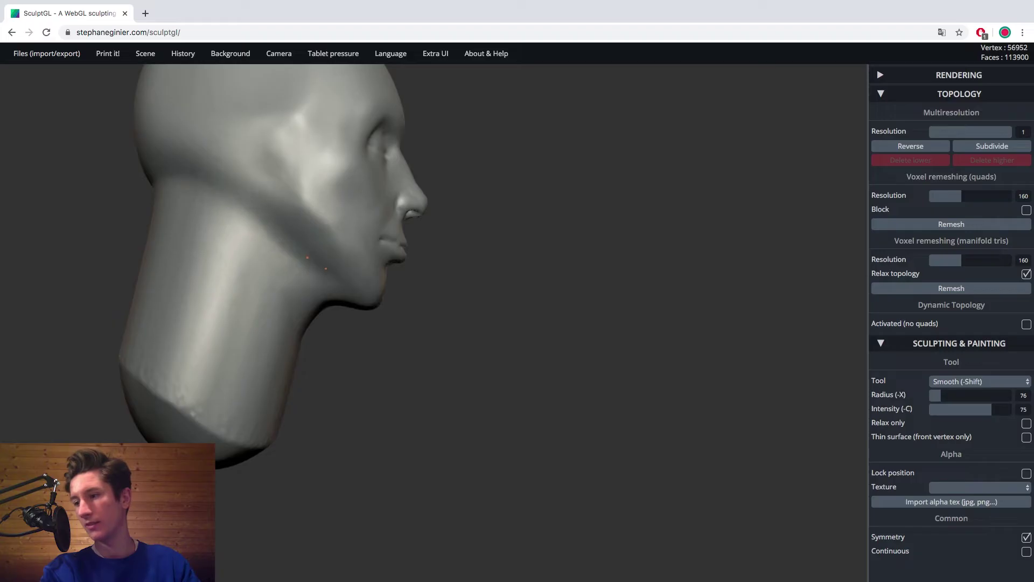
pyautogui.moveTo(178, 206)
pyautogui.mouseDown(button='right')
pyautogui.moveTo(83, 226)
pyautogui.moveTo(265, 280)
pyautogui.mouseUp(button='right')
pyautogui.moveTo(266, 280); pyautogui.dragTo(474, 304, button='middle')
pyautogui.moveTo(473, 307)
pyautogui.mouseDown(button='right')
pyautogui.moveTo(376, 268)
pyautogui.moveTo(403, 284)
pyautogui.mouseUp(button='right')
# Sculpt muscle forms along the back of the neck and soften them with the Smooth tool at radius 76
pyautogui.moveTo(412, 263)
pyautogui.mouseDown()
pyautogui.moveTo(415, 318)
pyautogui.moveTo(364, 330)
pyautogui.moveTo(311, 269)
pyautogui.mouseUp()
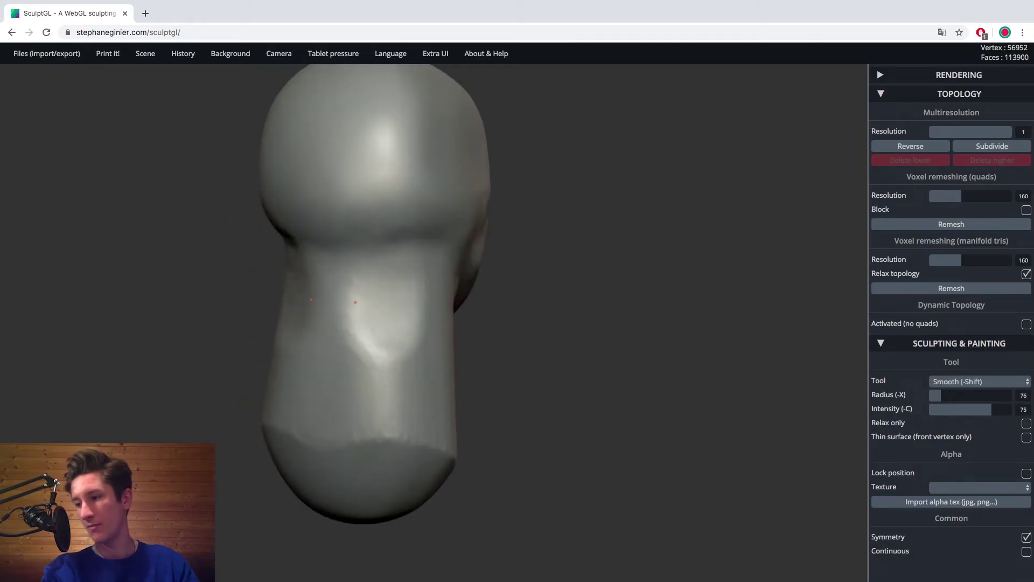
pyautogui.keyDown('shift'); pyautogui.moveTo(406, 341); pyautogui.dragTo(377, 313); pyautogui.keyUp('shift')
pyautogui.moveTo(339, 272); pyautogui.dragTo(324, 411)
pyautogui.keyDown('shift'); pyautogui.moveTo(357, 289); pyautogui.dragTo(355, 352); pyautogui.keyUp('shift')
pyautogui.keyDown('shift'); pyautogui.moveTo(315, 279); pyautogui.dragTo(296, 281); pyautogui.keyUp('shift')
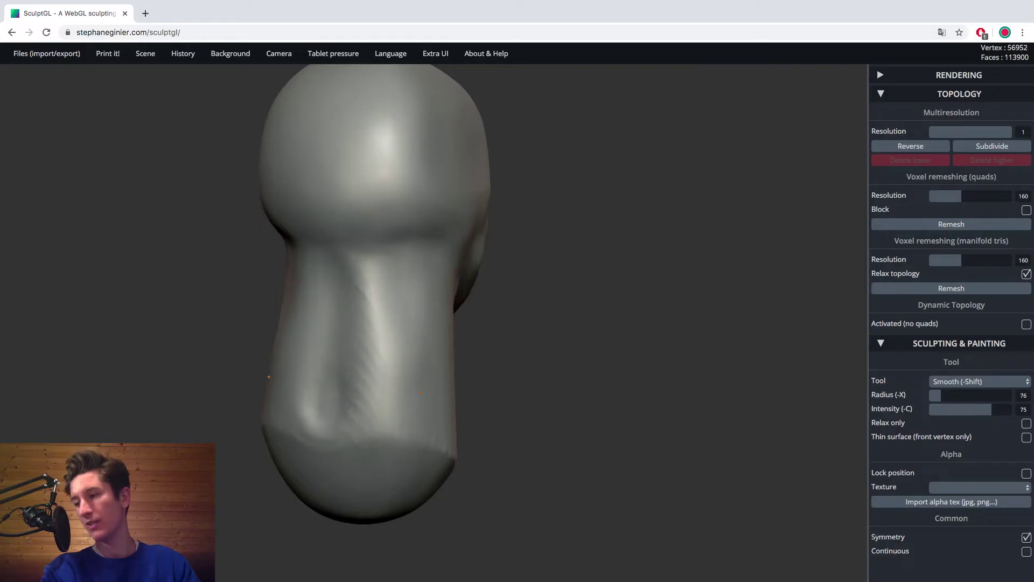
pyautogui.moveTo(465, 358)
pyautogui.mouseDown()
pyautogui.moveTo(319, 328)
pyautogui.moveTo(258, 303)
pyautogui.moveTo(282, 369)
pyautogui.moveTo(275, 316)
pyautogui.mouseUp()
# Shape the side of the head around the ear area with the clay Brush, and smooth its transitions to the jaw and skull
pyautogui.moveTo(194, 318); pyautogui.dragTo(167, 340)
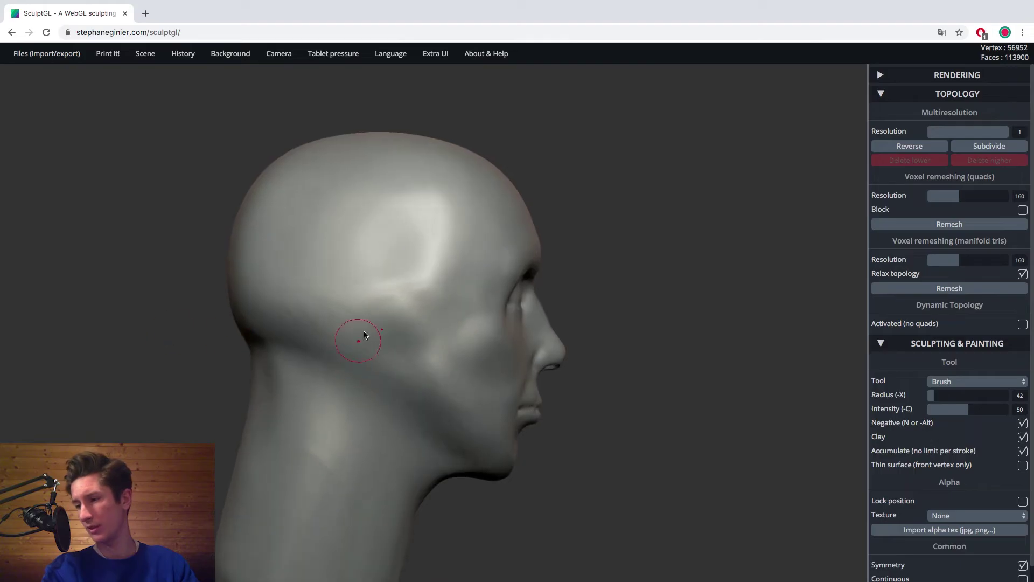
pyautogui.moveTo(394, 299)
pyautogui.mouseDown()
pyautogui.moveTo(391, 343)
pyautogui.moveTo(396, 278)
pyautogui.moveTo(348, 277)
pyautogui.moveTo(321, 339)
pyautogui.moveTo(349, 339)
pyautogui.moveTo(380, 358)
pyautogui.moveTo(345, 294)
pyautogui.moveTo(372, 278)
pyautogui.moveTo(328, 307)
pyautogui.mouseUp()
pyautogui.press('n')
pyautogui.moveTo(331, 284)
pyautogui.mouseDown()
pyautogui.moveTo(371, 275)
pyautogui.moveTo(321, 325)
pyautogui.moveTo(407, 274)
pyautogui.mouseUp()
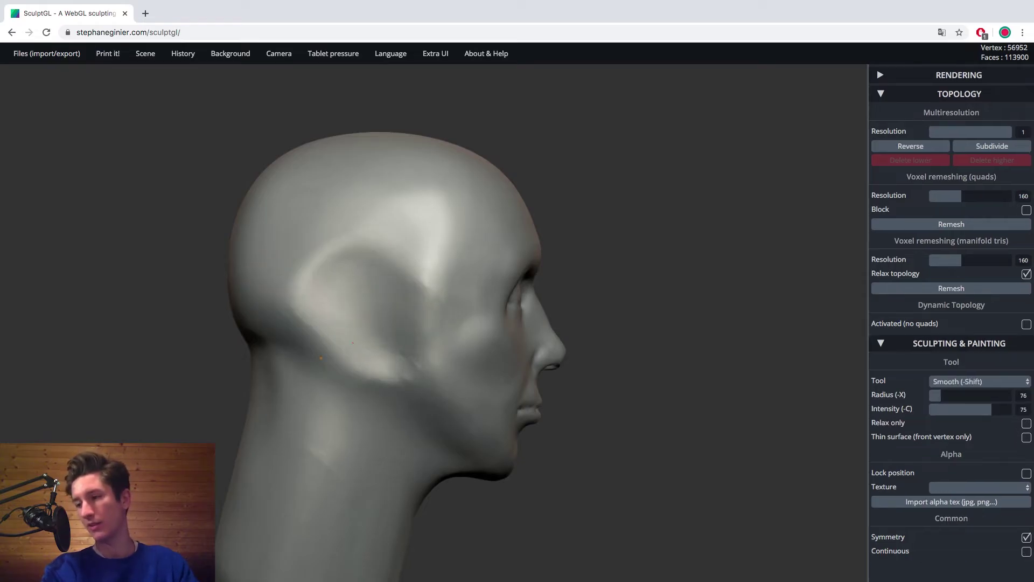
pyautogui.moveTo(318, 323)
pyautogui.keyDown('alt'); pyautogui.mouseDown()
pyautogui.moveTo(355, 350)
pyautogui.moveTo(312, 325)
pyautogui.mouseUp(); pyautogui.keyUp('alt')
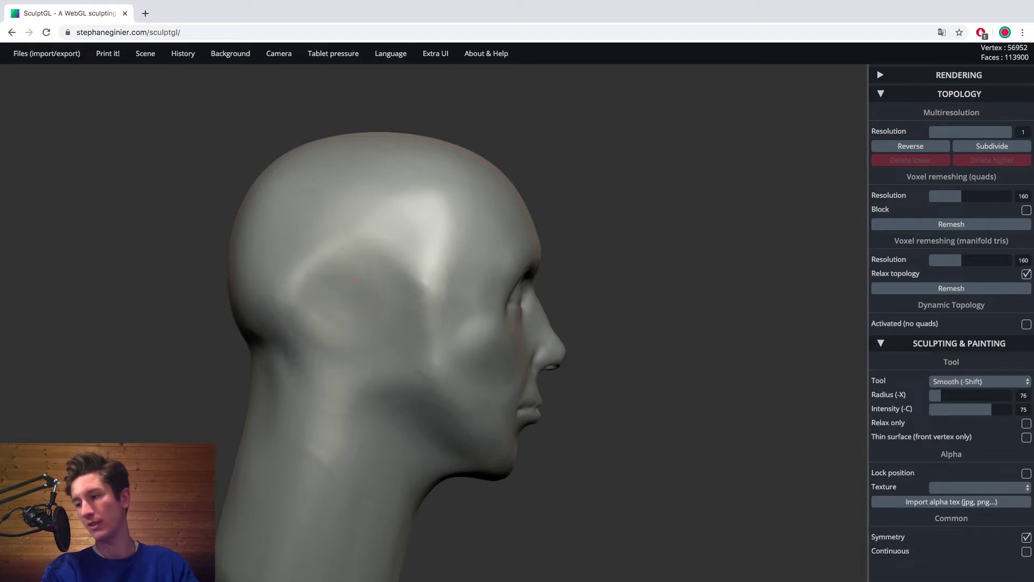
pyautogui.keyDown('shift'); pyautogui.moveTo(416, 262); pyautogui.dragTo(360, 243); pyautogui.keyUp('shift')
pyautogui.moveTo(331, 320)
pyautogui.mouseDown(button='right')
pyautogui.moveTo(628, 299)
pyautogui.moveTo(479, 307)
pyautogui.mouseUp(button='right')
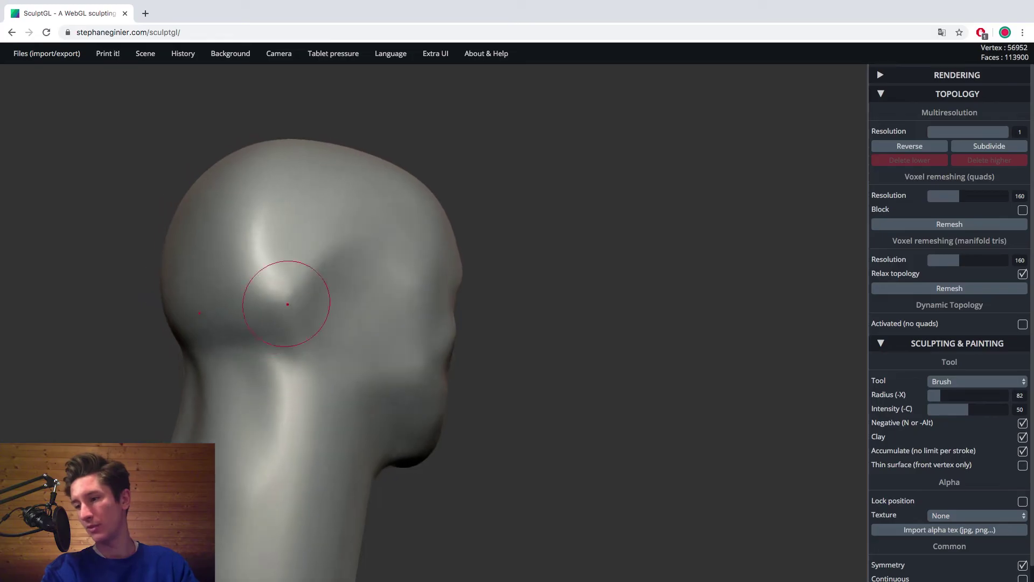
pyautogui.moveTo(287, 303)
pyautogui.keyDown('alt'); pyautogui.mouseDown()
pyautogui.moveTo(274, 300)
pyautogui.moveTo(261, 238)
pyautogui.mouseUp(); pyautogui.keyUp('alt')
pyautogui.moveTo(261, 238)
pyautogui.mouseDown(button='right')
pyautogui.moveTo(158, 268)
pyautogui.moveTo(196, 291)
pyautogui.mouseUp(button='right')
# Mask an ear shape on the side of the head at radius 18, and pull the ears outward with the Drag tool
pyautogui.keyDown('alt'); pyautogui.moveTo(197, 292); pyautogui.dragTo(95, 303); pyautogui.keyUp('alt')
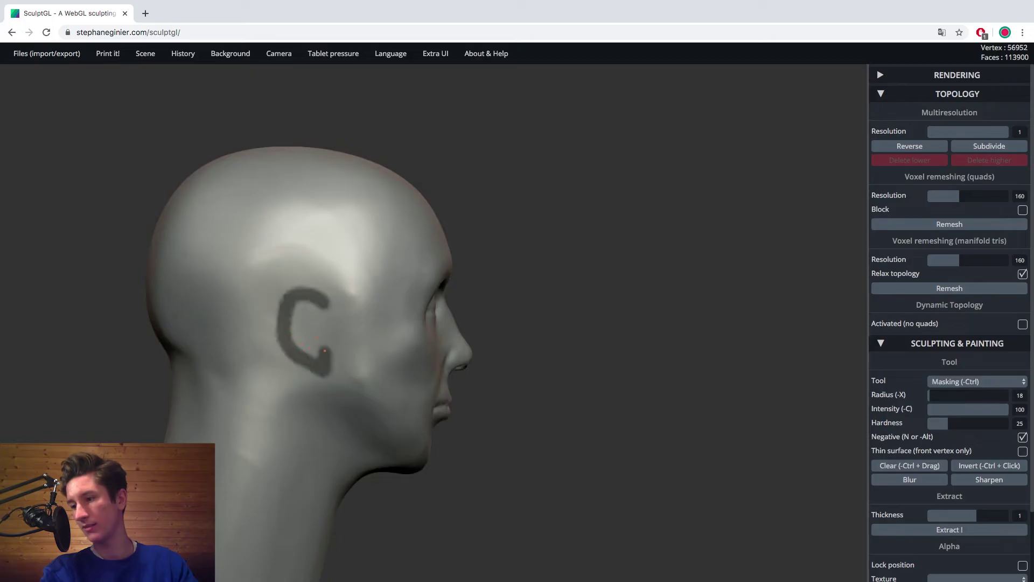
pyautogui.moveTo(115, 261); pyautogui.dragTo(427, 250)
pyautogui.press('8')
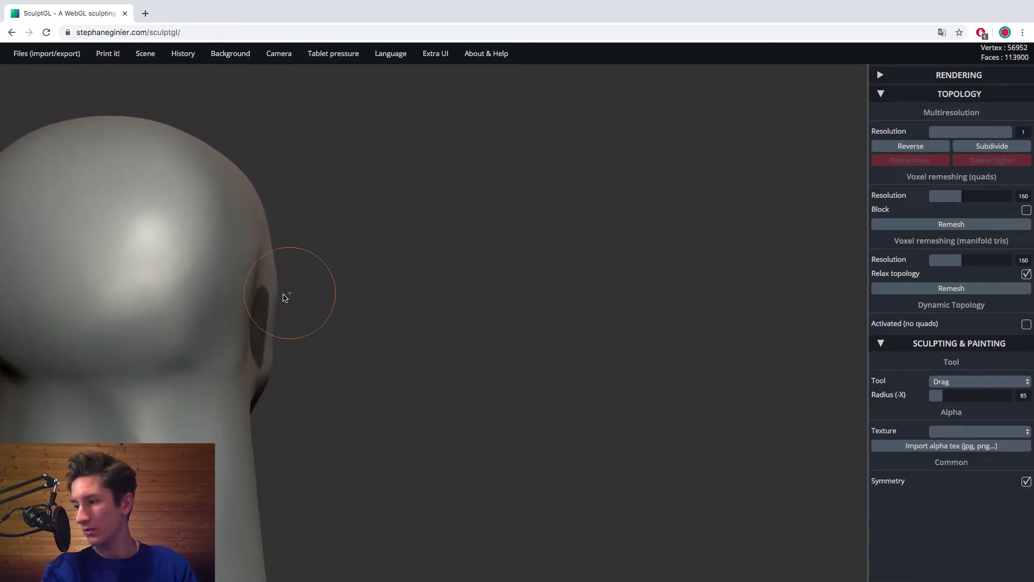
pyautogui.moveTo(305, 302)
pyautogui.mouseDown()
pyautogui.moveTo(356, 307)
pyautogui.moveTo(337, 308)
pyautogui.mouseUp()
pyautogui.moveTo(252, 329)
pyautogui.mouseDown()
pyautogui.moveTo(296, 303)
pyautogui.moveTo(8, 299)
pyautogui.mouseUp()
pyautogui.moveTo(480, 298); pyautogui.dragTo(149, 304)
pyautogui.moveTo(207, 320)
pyautogui.mouseDown()
pyautogui.moveTo(228, 326)
pyautogui.moveTo(335, 300)
pyautogui.moveTo(251, 349)
pyautogui.mouseUp()
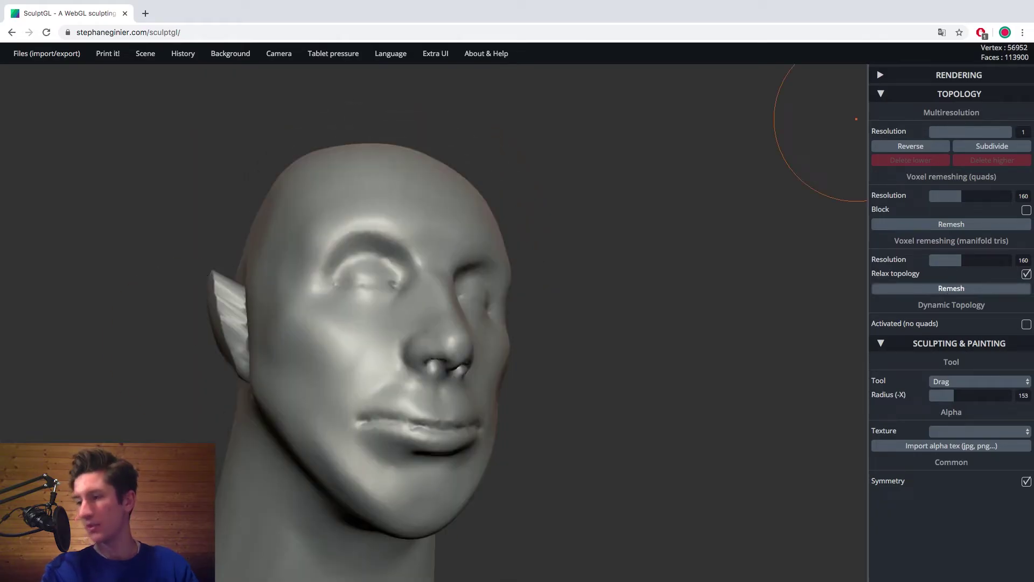
pyautogui.moveTo(155, 203); pyautogui.dragTo(165, 290)
pyautogui.press('2')
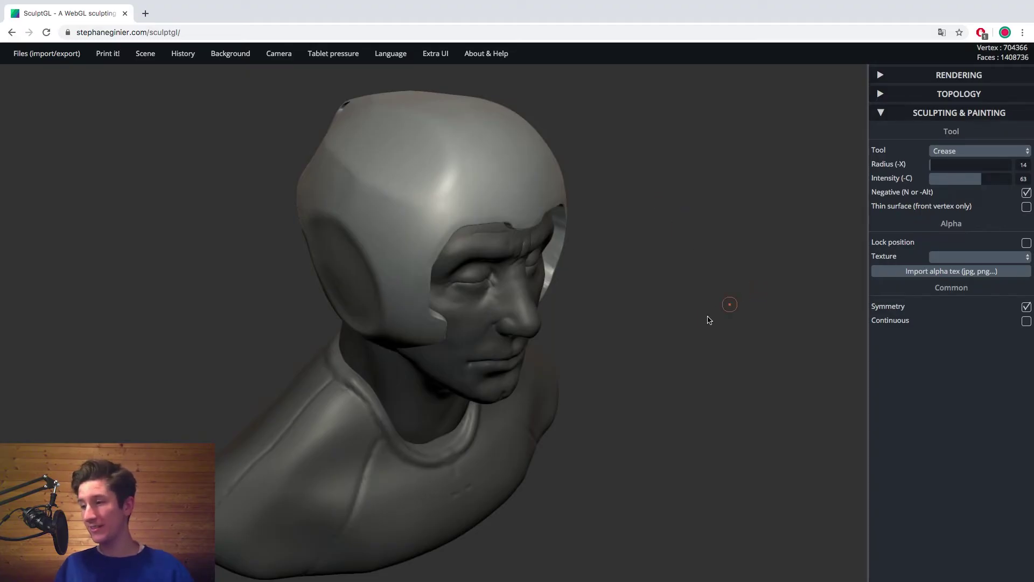
# Examine the helmeted bust from the front, the side and above
pyautogui.moveTo(707, 318)
pyautogui.mouseDown()
pyautogui.moveTo(688, 291)
pyautogui.moveTo(429, 289)
pyautogui.moveTo(613, 276)
pyautogui.moveTo(711, 286)
pyautogui.moveTo(643, 292)
pyautogui.mouseUp()
pyautogui.moveTo(215, 428); pyautogui.dragTo(431, 353)
pyautogui.moveTo(259, 343)
pyautogui.mouseDown()
pyautogui.moveTo(372, 388)
pyautogui.moveTo(513, 420)
pyautogui.mouseUp()
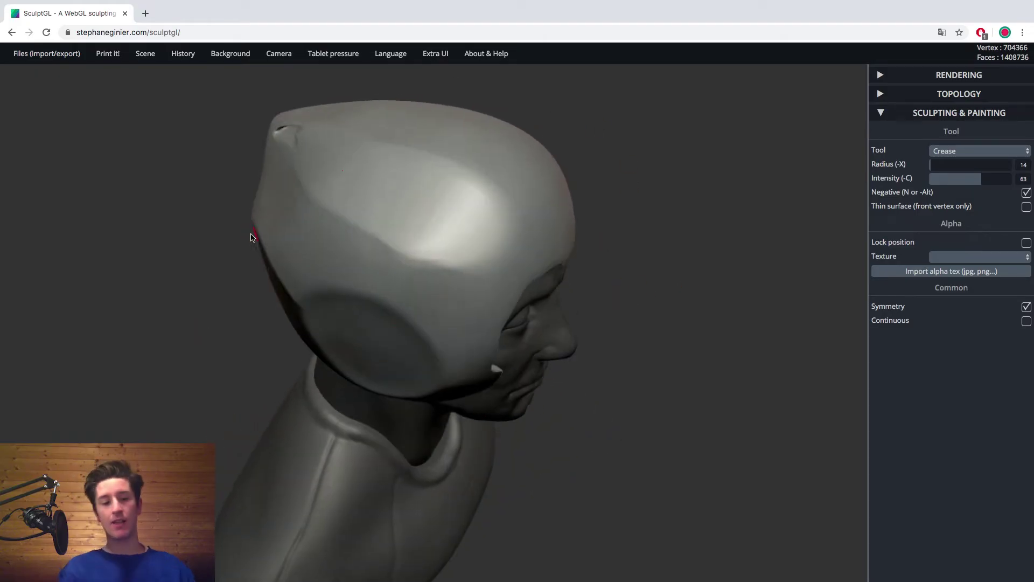
pyautogui.press('shift')
pyautogui.moveTo(210, 323)
pyautogui.mouseDown()
pyautogui.moveTo(156, 312)
pyautogui.moveTo(145, 293)
pyautogui.moveTo(135, 325)
pyautogui.moveTo(147, 358)
pyautogui.moveTo(124, 342)
pyautogui.moveTo(582, 339)
pyautogui.moveTo(241, 318)
pyautogui.moveTo(258, 337)
pyautogui.mouseUp()
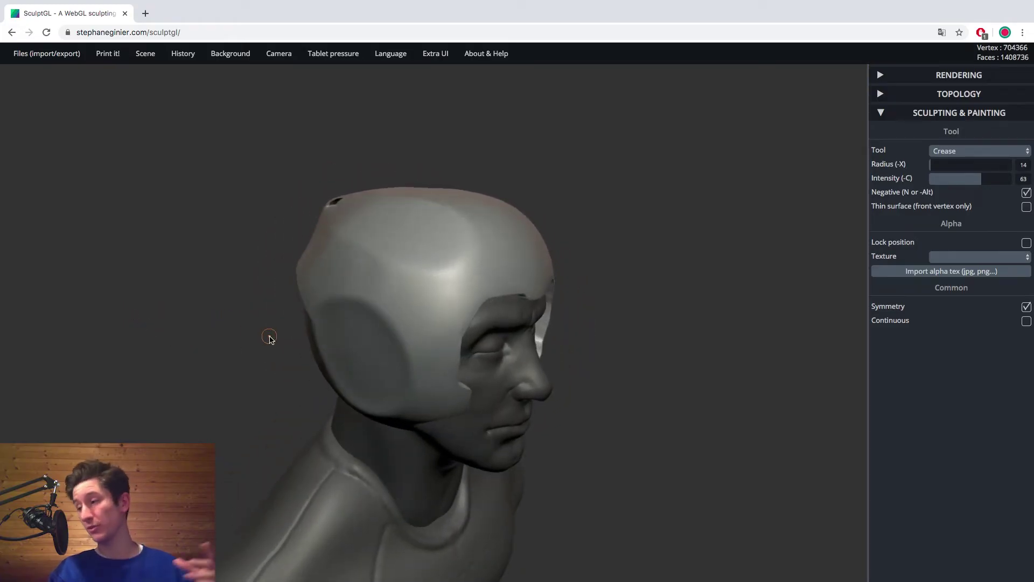
pyautogui.moveTo(649, 278); pyautogui.dragTo(612, 298)
pyautogui.keyDown('alt'); pyautogui.moveTo(188, 291); pyautogui.dragTo(848, 304); pyautogui.keyUp('alt')
# Import the alpha Primitive_Panels_47.png for the Move tool and stamp it onto the helmet's round side panel at radius 150
pyautogui.click(958, 154)
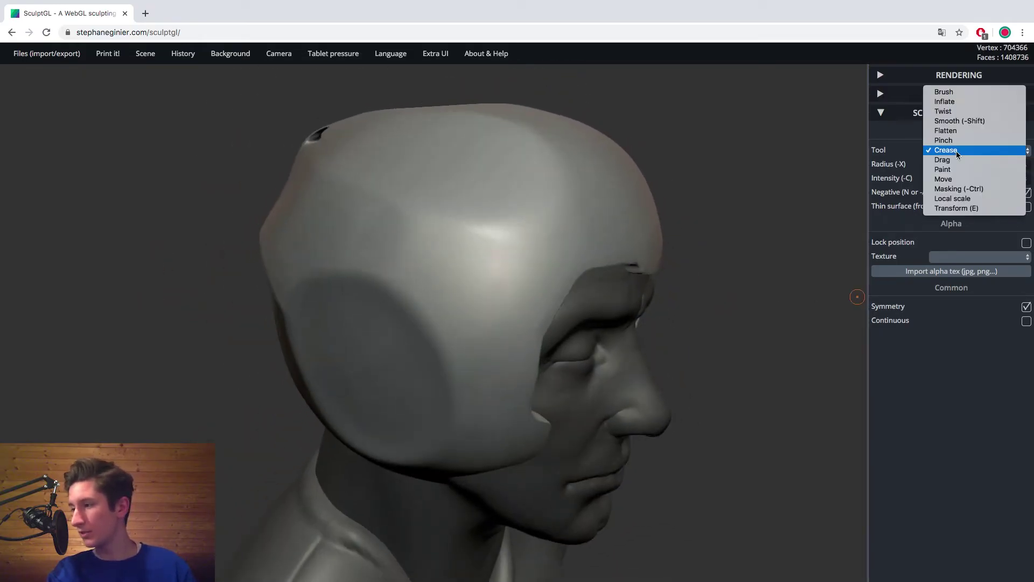
pyautogui.click(957, 179)
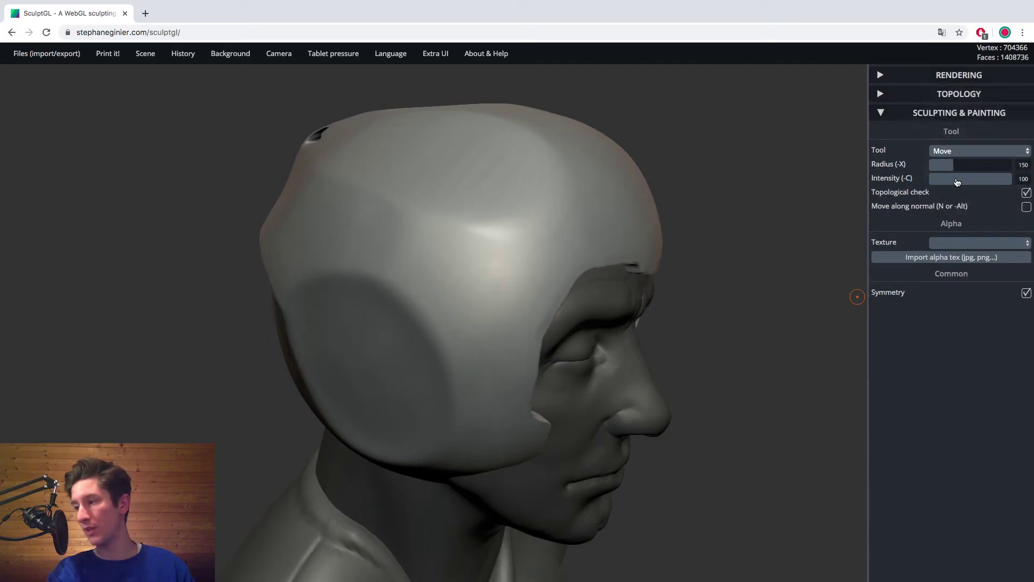
pyautogui.click(942, 258)
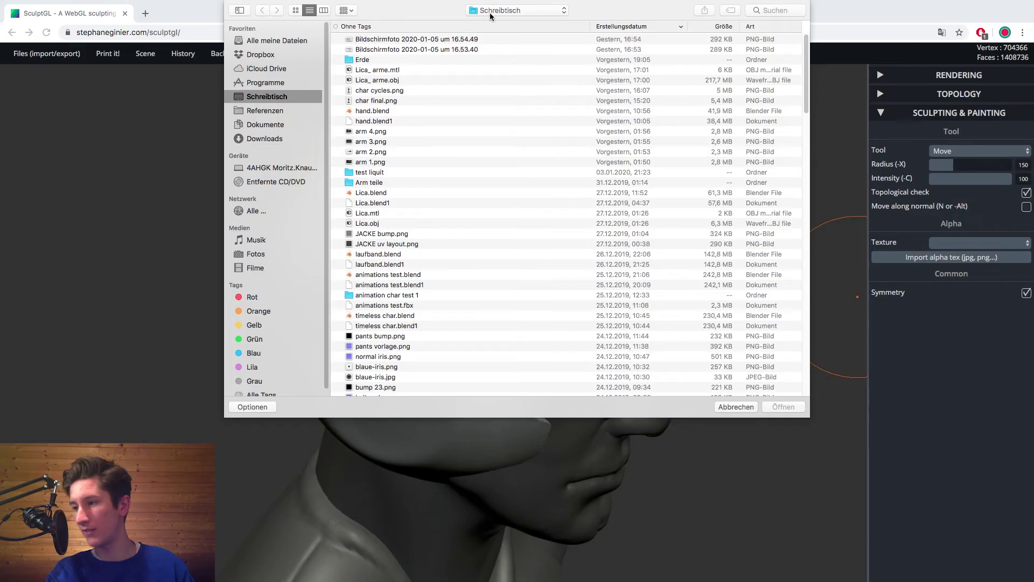
pyautogui.click(491, 15)
pyautogui.click(504, 83)
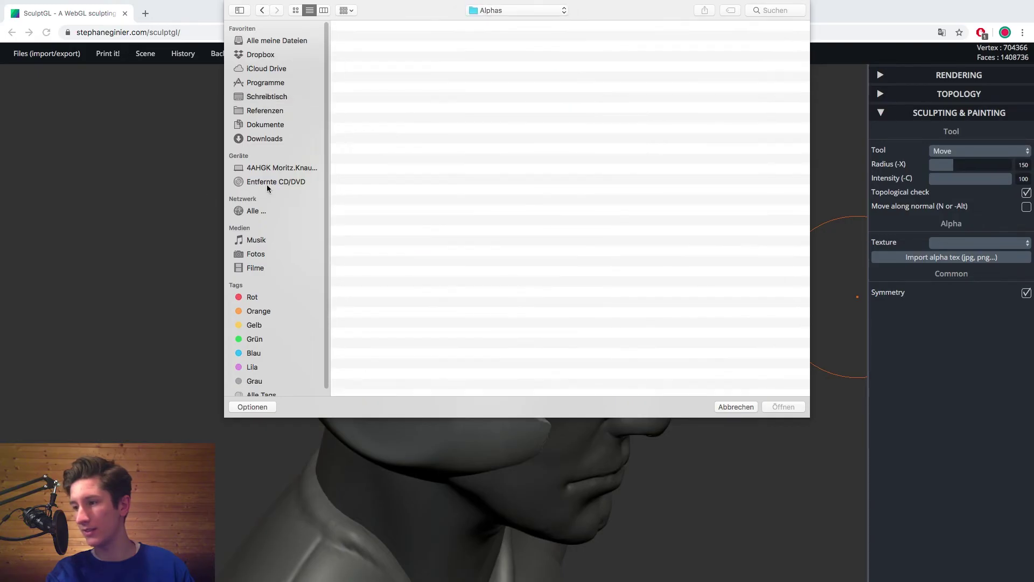
pyautogui.click(295, 10)
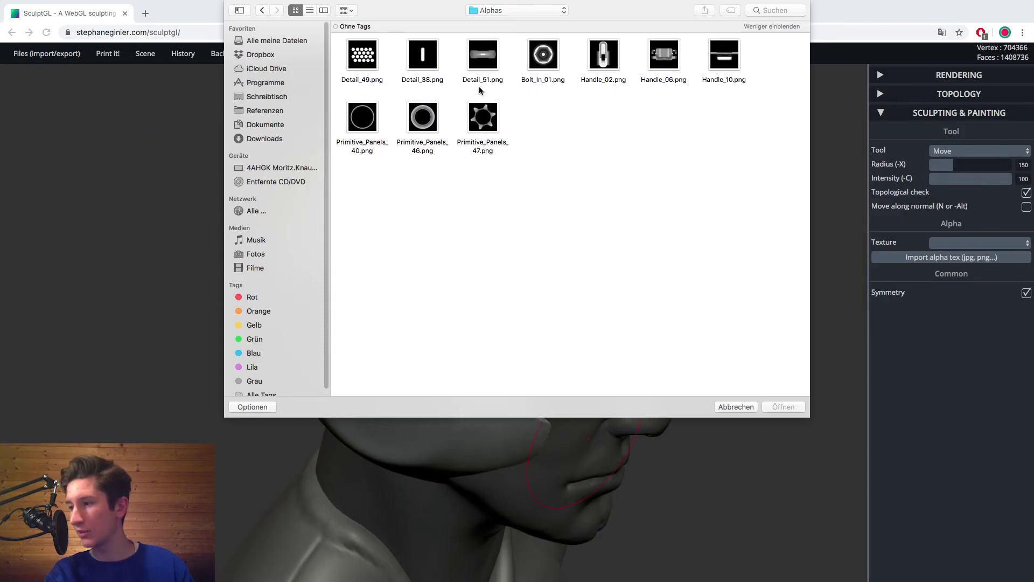
pyautogui.doubleClick(483, 117)
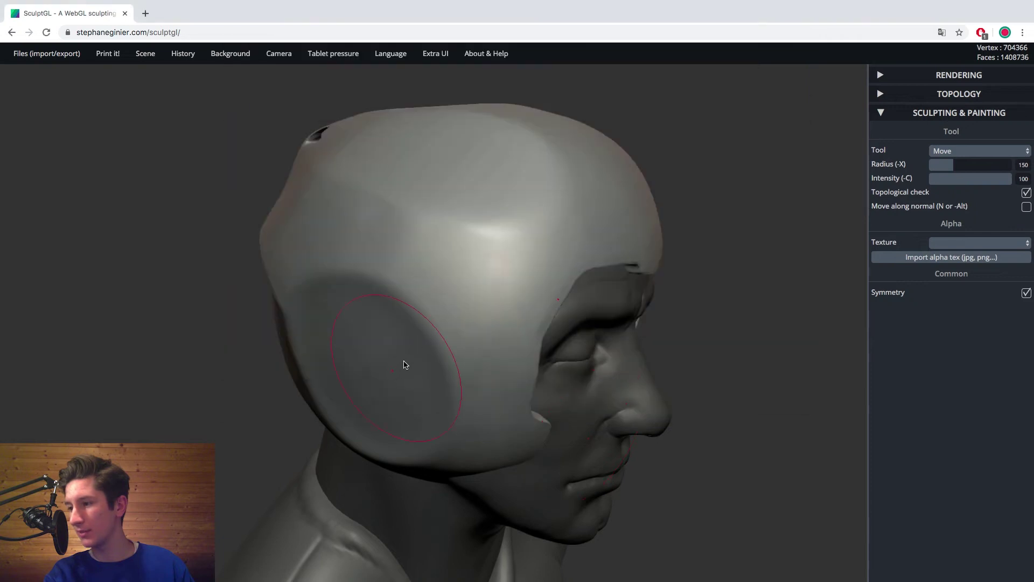
pyautogui.click(404, 363)
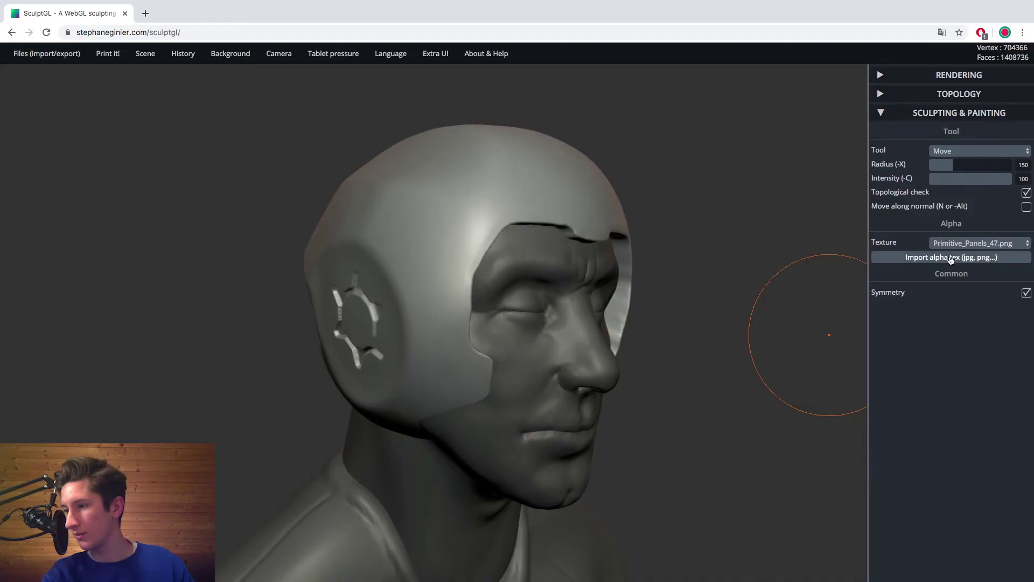
# Import the alpha Primitive_Panels_46.png and stamp a ring into the centre of the helmet's gear detail at radius 113
pyautogui.click(951, 258)
pyautogui.doubleClick(421, 117)
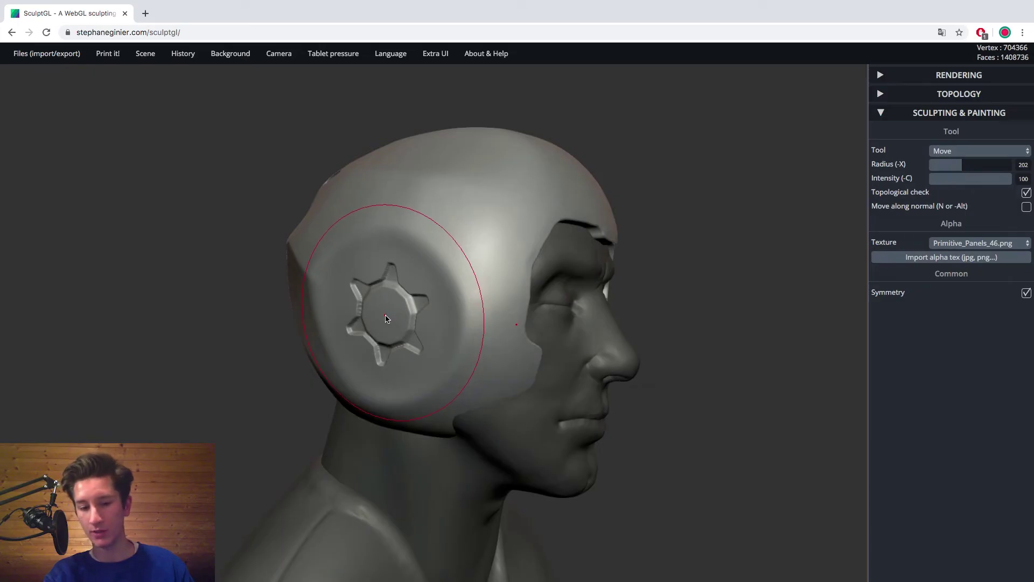
pyautogui.press('x')
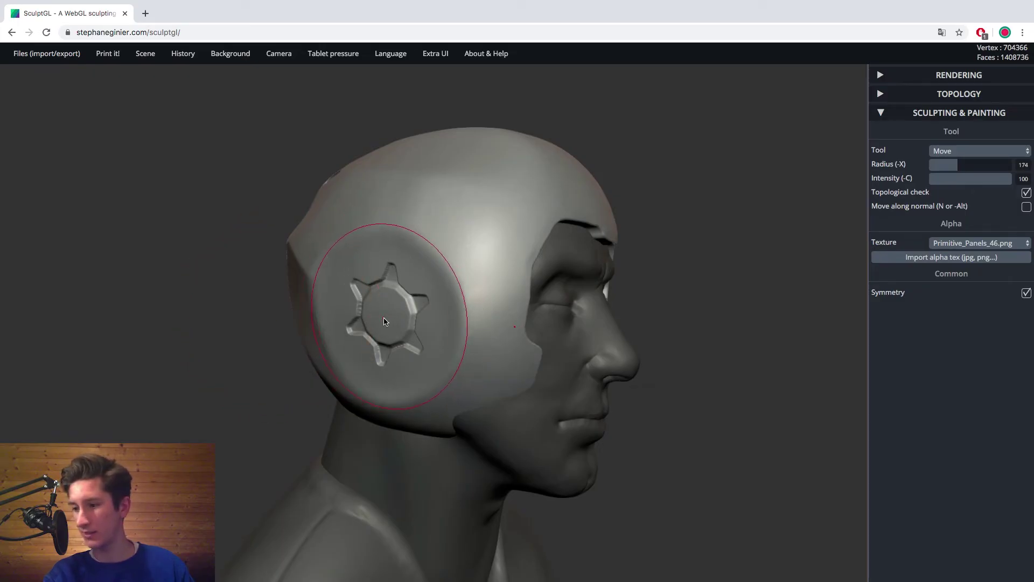
pyautogui.moveTo(385, 319); pyautogui.dragTo(388, 323)
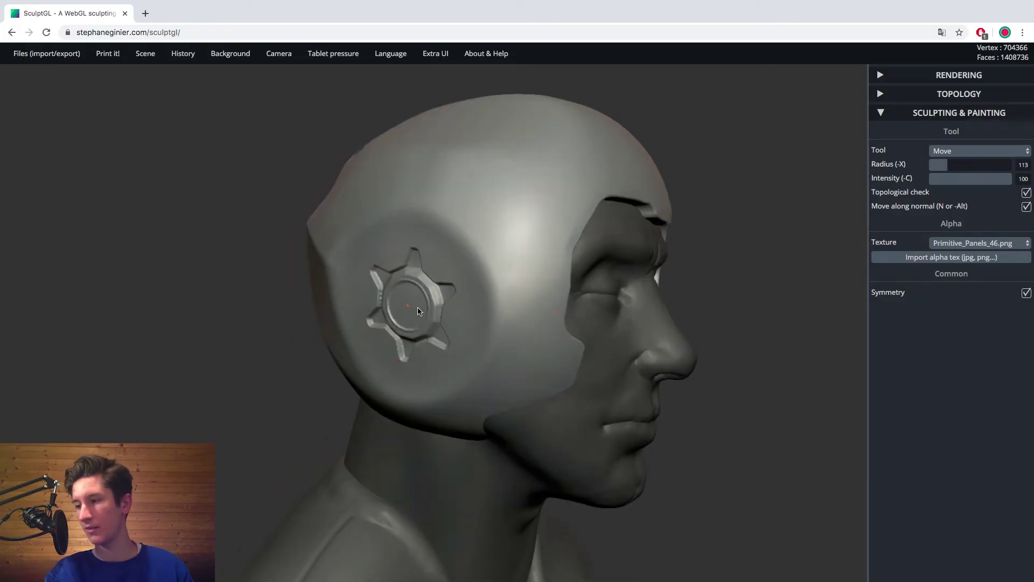
# Import the alpha Primitive_Panels_40.png and stamp a large circle around the gear detail at radius 277 and intensity 56
pyautogui.moveTo(235, 286); pyautogui.dragTo(351, 290)
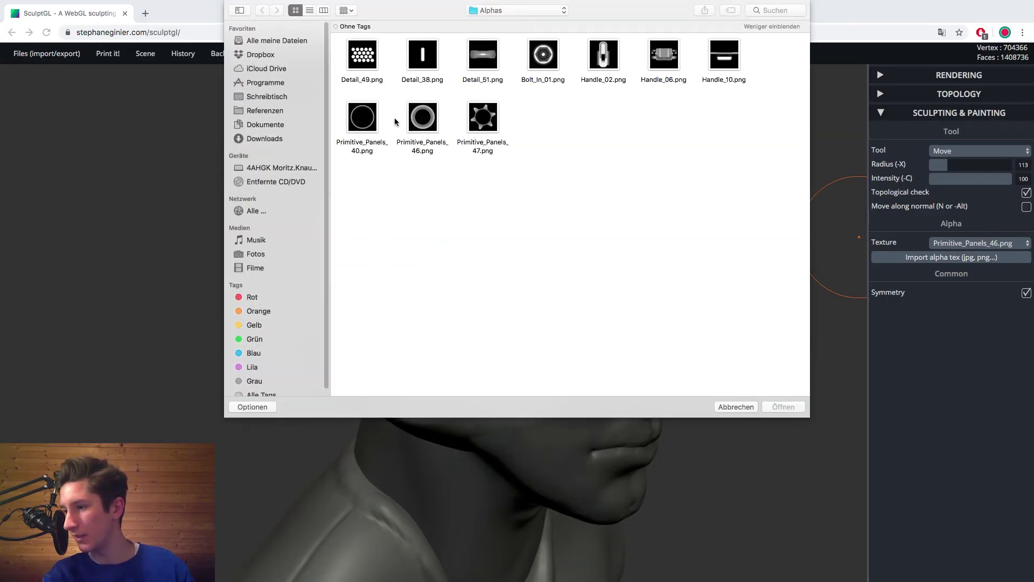
pyautogui.click(362, 117)
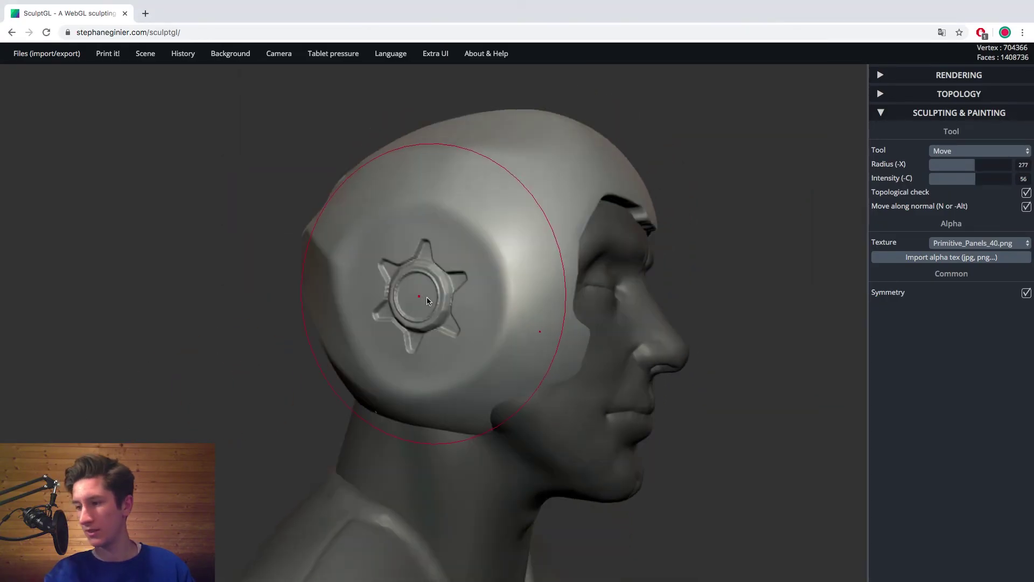
pyautogui.moveTo(419, 297)
pyautogui.mouseDown()
pyautogui.moveTo(428, 299)
pyautogui.moveTo(416, 302)
pyautogui.mouseUp()
pyautogui.moveTo(167, 355); pyautogui.dragTo(174, 378)
pyautogui.moveTo(174, 380)
pyautogui.keyDown('alt'); pyautogui.mouseDown()
pyautogui.moveTo(180, 442)
pyautogui.moveTo(160, 280)
pyautogui.moveTo(183, 291)
pyautogui.mouseUp(); pyautogui.keyUp('alt')
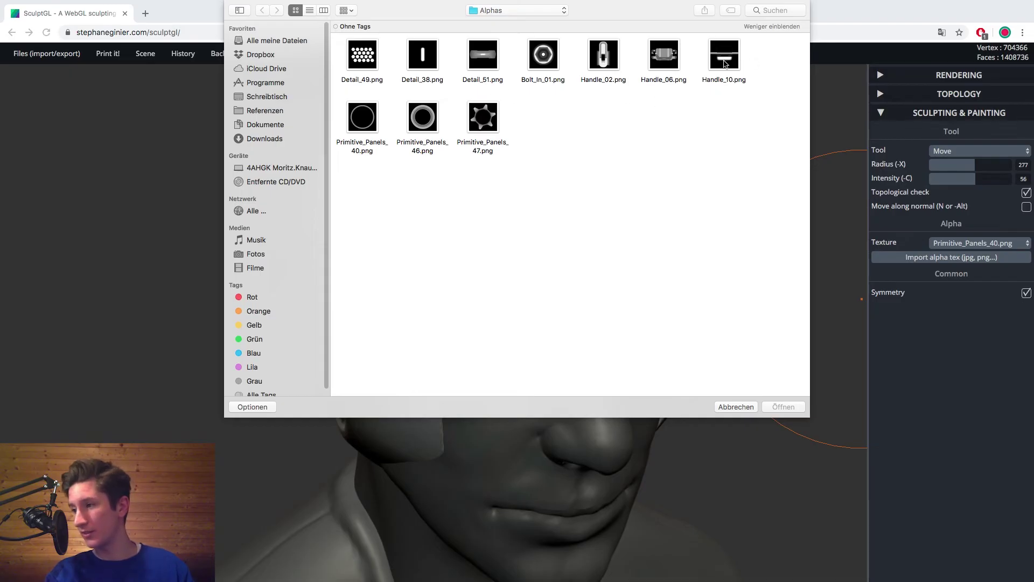
# Import the alpha Handle_06.png and try to stamp it onto the back of the helmet at radius 277, with symmetry on and off
pyautogui.doubleClick(658, 63)
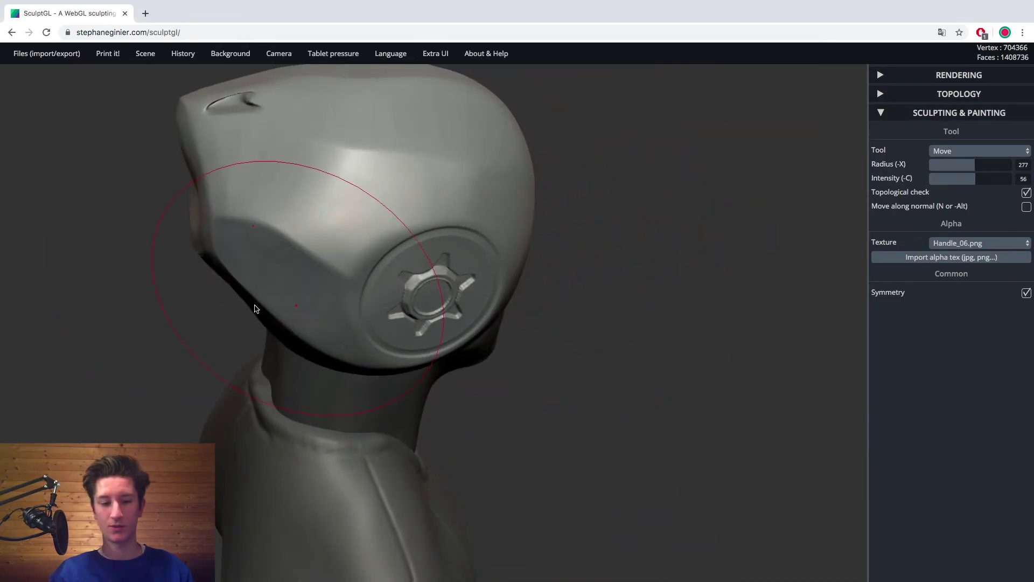
pyautogui.moveTo(199, 291); pyautogui.dragTo(344, 233)
pyautogui.keyDown('alt'); pyautogui.moveTo(534, 216); pyautogui.dragTo(702, 208); pyautogui.keyUp('alt')
pyautogui.moveTo(95, 282)
pyautogui.mouseDown()
pyautogui.moveTo(111, 229)
pyautogui.moveTo(166, 291)
pyautogui.moveTo(194, 288)
pyautogui.mouseUp()
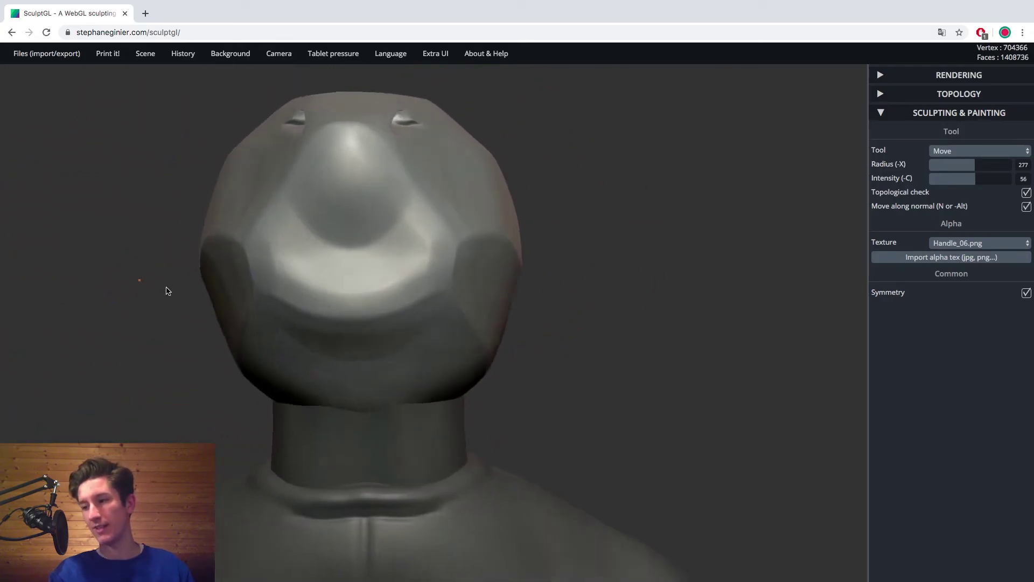
pyautogui.press('n')
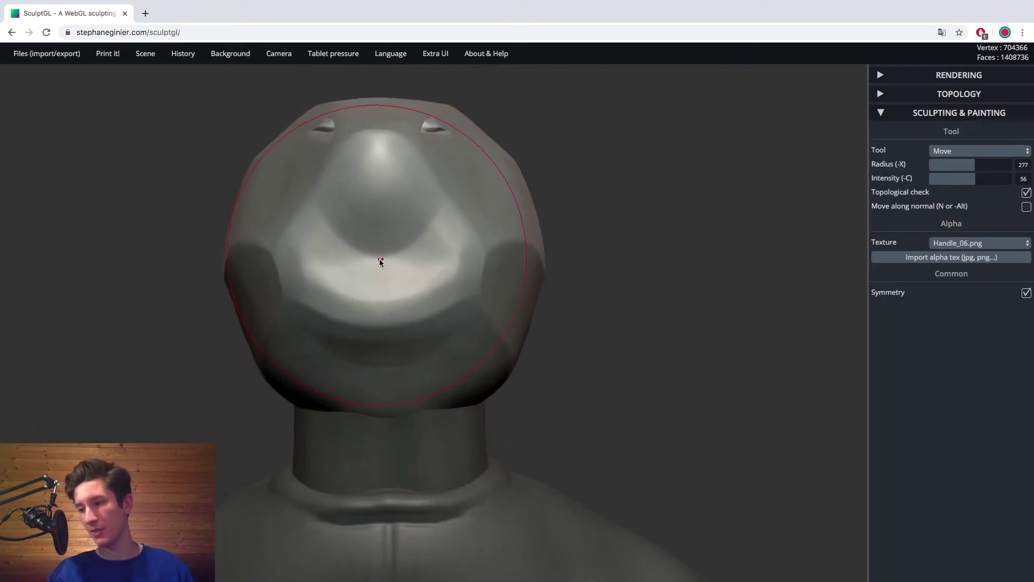
pyautogui.moveTo(380, 260)
pyautogui.keyDown('alt'); pyautogui.mouseDown()
pyautogui.moveTo(405, 260)
pyautogui.moveTo(397, 265)
pyautogui.mouseUp(); pyautogui.keyUp('alt')
pyautogui.hotkey('ctrl', 'z')
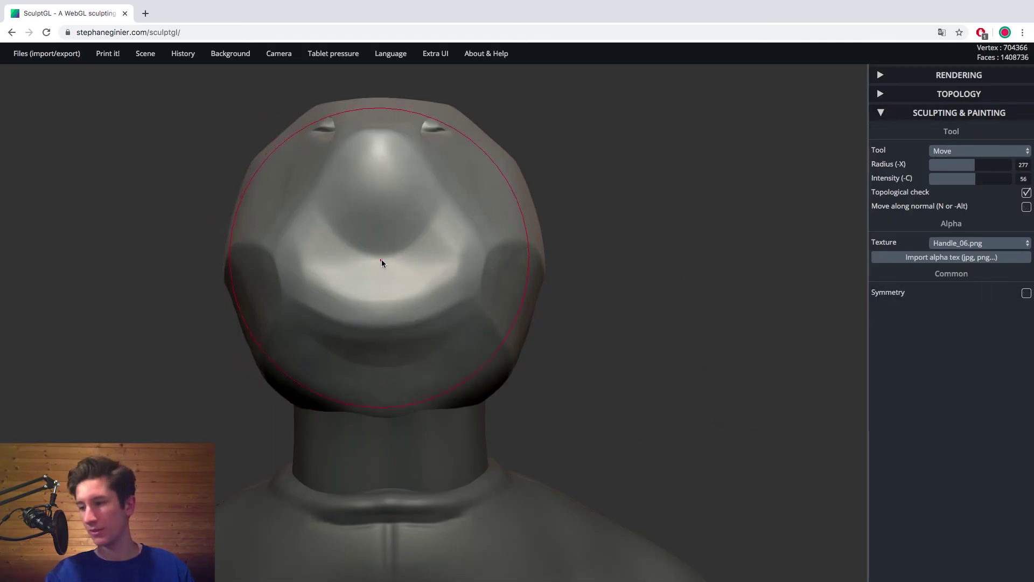
pyautogui.keyDown('alt'); pyautogui.moveTo(381, 262); pyautogui.dragTo(371, 358); pyautogui.keyUp('alt')
pyautogui.hotkey('ctrl', 'z')
# Try to stamp the Handle_06.png alpha onto the back of the helmet at radius 158 with symmetry off
pyautogui.moveTo(552, 282); pyautogui.dragTo(95, 422)
pyautogui.moveTo(202, 373)
pyautogui.mouseDown(button='right')
pyautogui.moveTo(159, 420)
pyautogui.moveTo(307, 341)
pyautogui.moveTo(280, 434)
pyautogui.moveTo(391, 365)
pyautogui.moveTo(427, 358)
pyautogui.moveTo(395, 360)
pyautogui.moveTo(294, 297)
pyautogui.mouseUp(button='right')
pyautogui.press('n')
pyautogui.press('n')
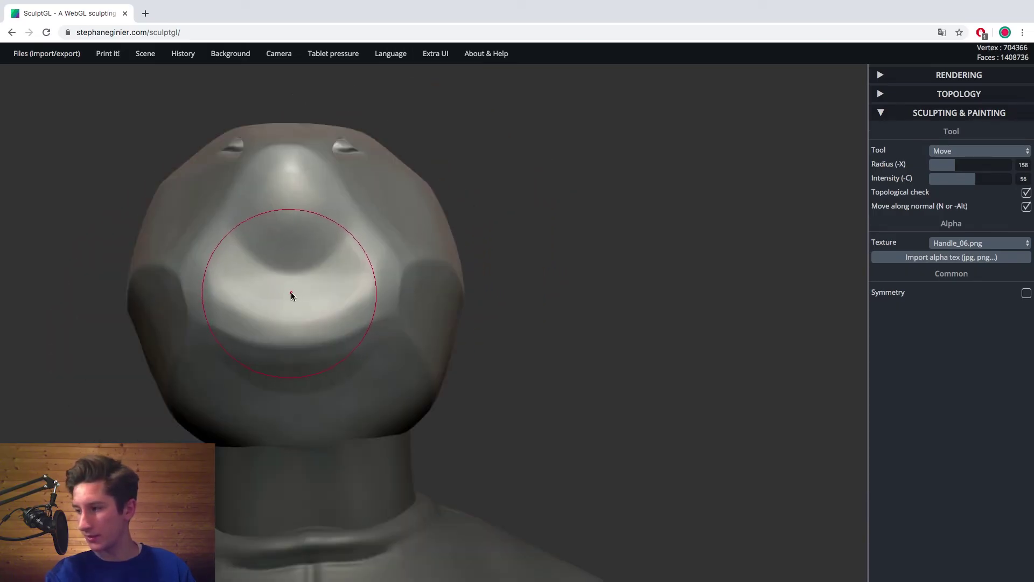
pyautogui.moveTo(289, 293)
pyautogui.mouseDown()
pyautogui.moveTo(311, 296)
pyautogui.moveTo(254, 307)
pyautogui.moveTo(286, 293)
pyautogui.moveTo(288, 332)
pyautogui.moveTo(284, 300)
pyautogui.moveTo(325, 320)
pyautogui.moveTo(293, 298)
pyautogui.moveTo(299, 317)
pyautogui.moveTo(283, 296)
pyautogui.moveTo(311, 319)
pyautogui.moveTo(279, 297)
pyautogui.moveTo(292, 316)
pyautogui.moveTo(278, 296)
pyautogui.moveTo(289, 308)
pyautogui.moveTo(360, 277)
pyautogui.moveTo(221, 298)
pyautogui.moveTo(232, 301)
pyautogui.mouseUp()
pyautogui.hotkey('ctrl', 'z')
pyautogui.hotkey('ctrl', 'z')
pyautogui.hotkey('ctrl', 'z')
pyautogui.hotkey('ctrl', 'z')
pyautogui.hotkey('ctrl', 'z')
# Try to stamp the Detail_49.png alpha onto the helmet's upper side at radius 158 and intensity 56
pyautogui.moveTo(233, 301); pyautogui.dragTo(237, 353, button='right')
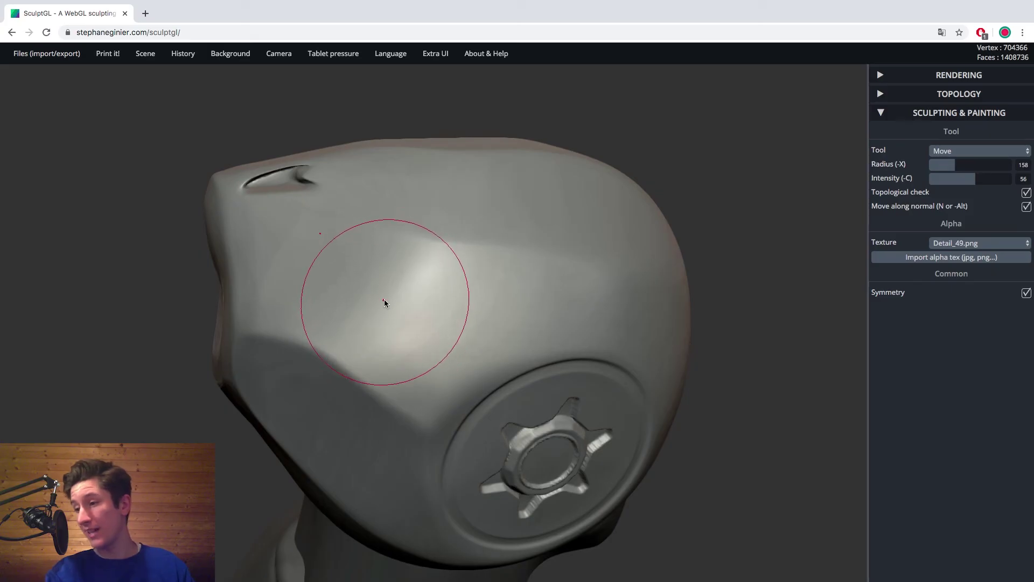
pyautogui.press('n')
pyautogui.moveTo(384, 299); pyautogui.dragTo(399, 303)
pyautogui.hotkey('ctrl', 'z')
pyautogui.moveTo(183, 377); pyautogui.dragTo(159, 361)
pyautogui.keyDown('alt'); pyautogui.moveTo(359, 274); pyautogui.dragTo(341, 286); pyautogui.keyUp('alt')
pyautogui.hotkey('ctrl', 'z')
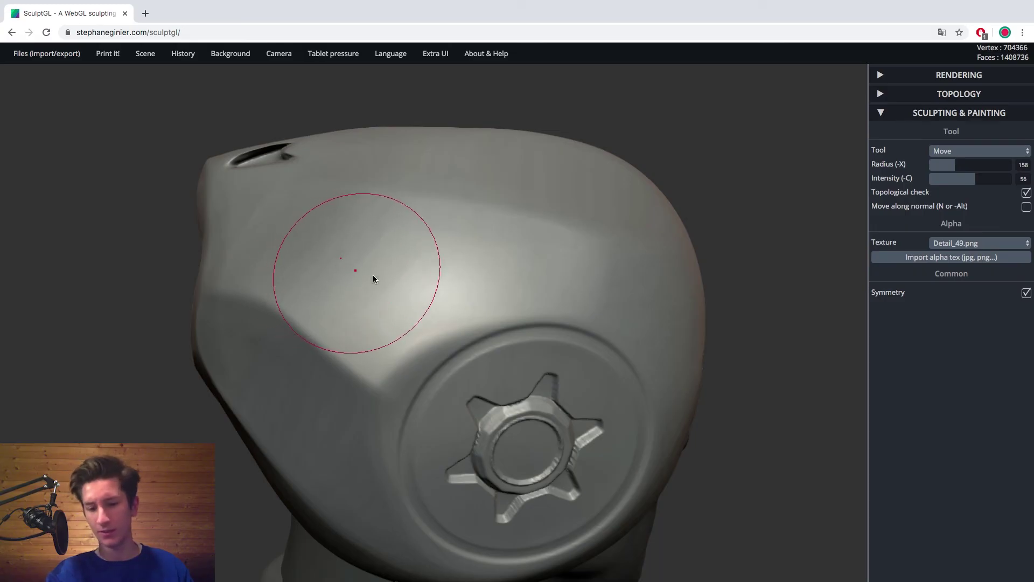
# Try the Detail_49.png stamp on the helmet's upper side again with a lower intensity
pyautogui.press('c')
pyautogui.keyDown('alt'); pyautogui.moveTo(406, 276); pyautogui.dragTo(399, 313); pyautogui.keyUp('alt')
pyautogui.press('ctrl')
pyautogui.hotkey('ctrl', 'z')
# Stamp the Handle_02.png alpha between the two small slots on the helmet's upper side at radius 268 and intensity 34
pyautogui.moveTo(178, 398); pyautogui.dragTo(123, 393)
pyautogui.moveTo(123, 393); pyautogui.dragTo(404, 335, button='right')
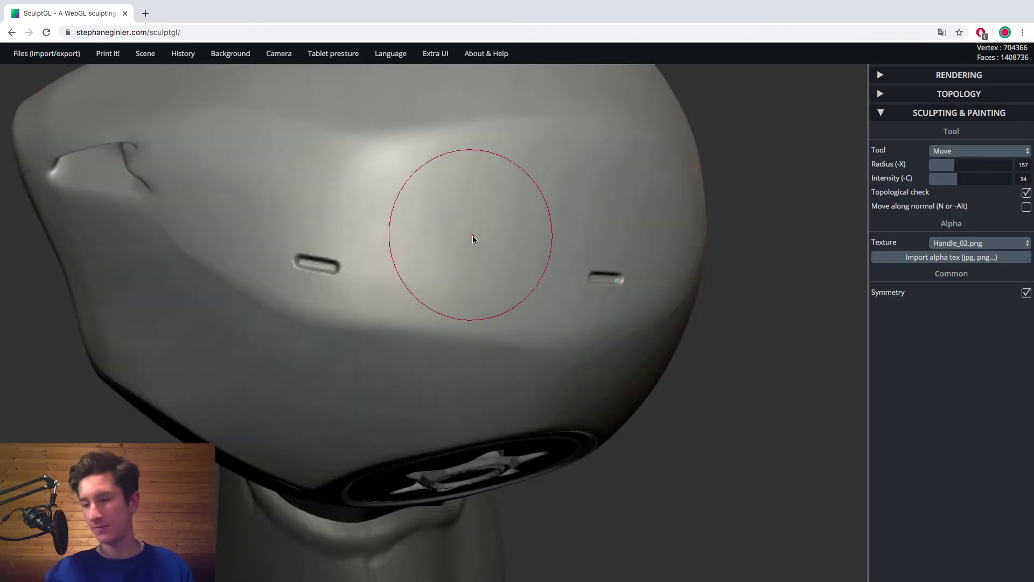
pyautogui.press('x')
pyautogui.moveTo(474, 221)
pyautogui.keyDown('alt'); pyautogui.mouseDown()
pyautogui.moveTo(516, 222)
pyautogui.moveTo(377, 258)
pyautogui.moveTo(438, 257)
pyautogui.mouseUp(); pyautogui.keyUp('alt')
pyautogui.moveTo(550, 273); pyautogui.dragTo(151, 464, button='right')
pyautogui.keyDown('alt'); pyautogui.moveTo(237, 428); pyautogui.dragTo(86, 29, button='right'); pyautogui.keyUp('alt')
pyautogui.moveTo(203, 284); pyautogui.dragTo(441, 357, button='right')
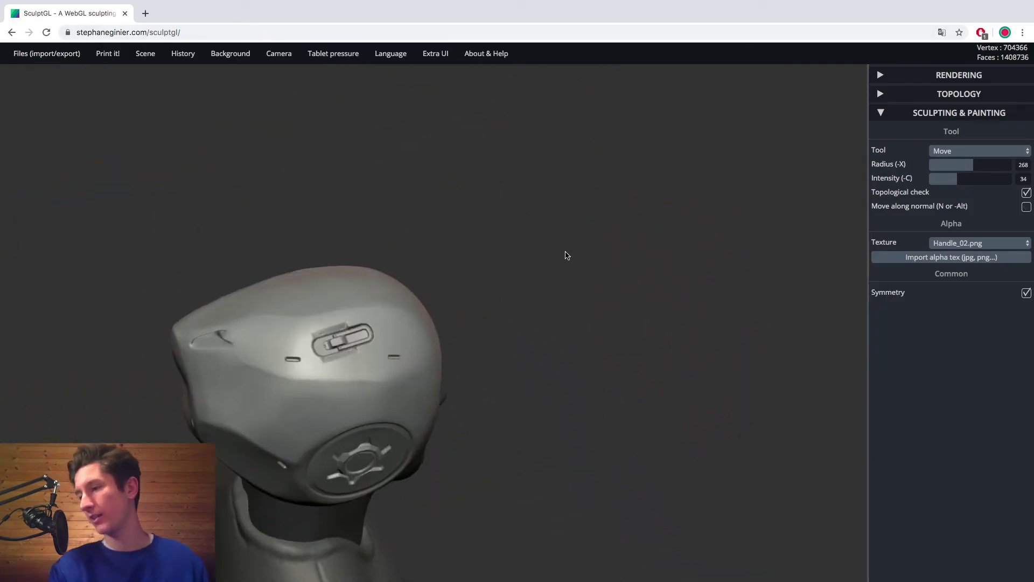
# Import the alpha Detail_51.png and stamp it at the temple and cheek beside the helmet's face opening
pyautogui.moveTo(558, 244); pyautogui.dragTo(185, 245)
pyautogui.keyDown('alt'); pyautogui.moveTo(300, 391); pyautogui.dragTo(123, 575); pyautogui.keyUp('alt')
pyautogui.moveTo(164, 314)
pyautogui.keyDown('alt'); pyautogui.mouseDown()
pyautogui.moveTo(171, 235)
pyautogui.moveTo(171, 403)
pyautogui.moveTo(206, 363)
pyautogui.mouseUp(); pyautogui.keyUp('alt')
pyautogui.moveTo(429, 258); pyautogui.dragTo(416, 253)
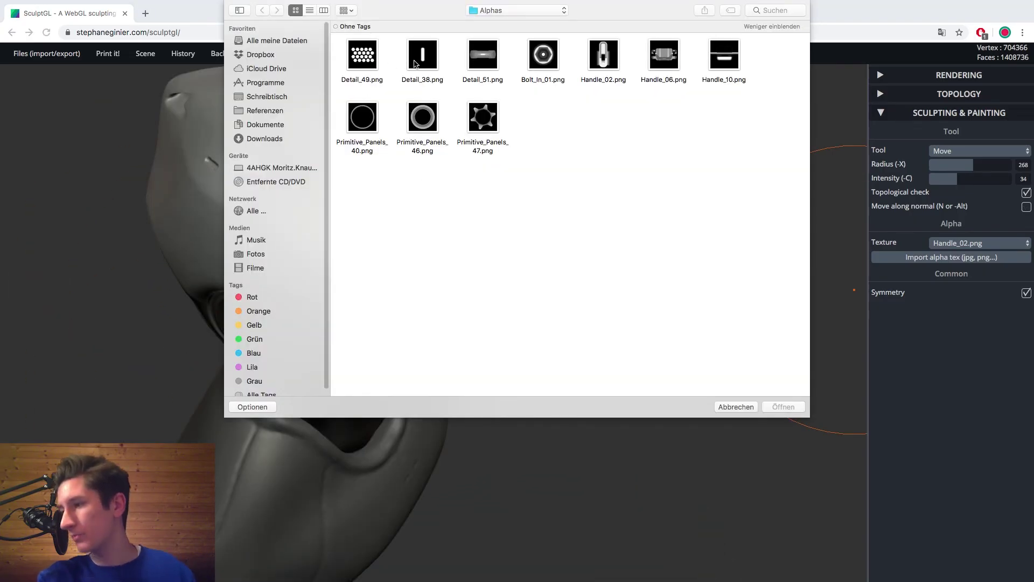
pyautogui.doubleClick(491, 65)
pyautogui.moveTo(157, 362); pyautogui.dragTo(113, 284)
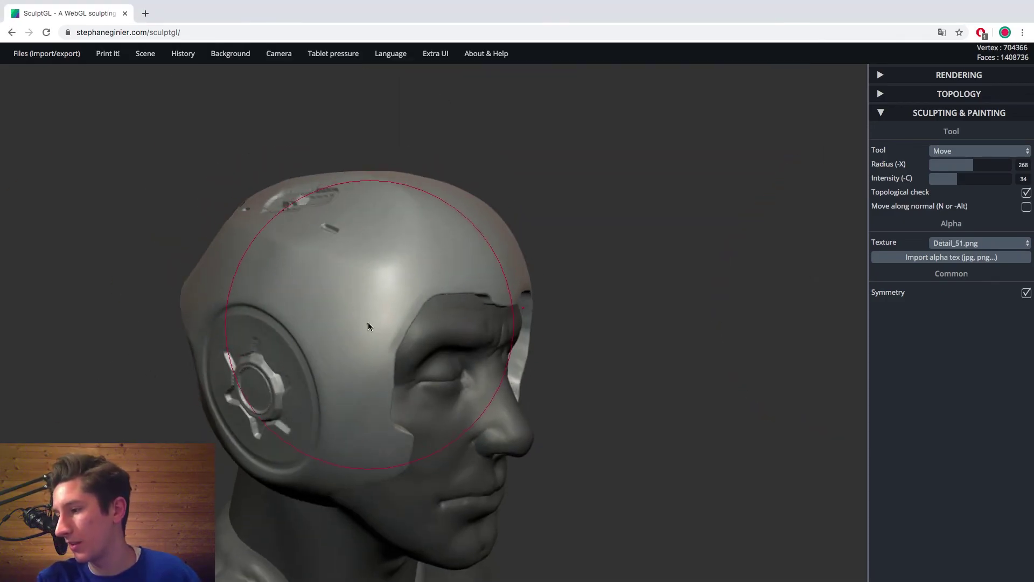
pyautogui.moveTo(366, 323); pyautogui.dragTo(300, 397, button='right')
# Carve a panel line along the helmet's brow and around the temple slot with the negative Crease tool at radius 17 and intensity 63
pyautogui.click(980, 243)
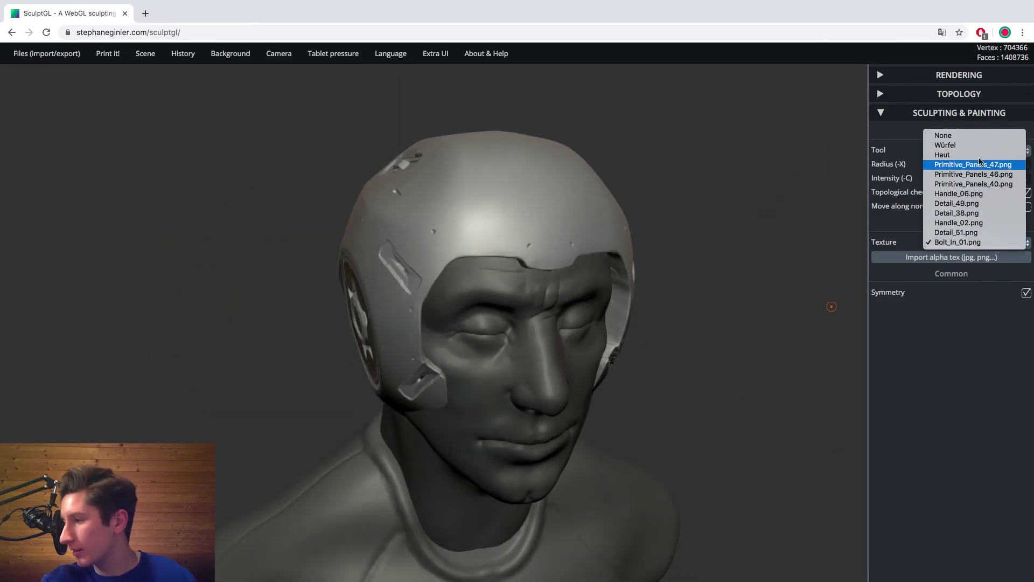
pyautogui.click(879, 246)
pyautogui.press('6')
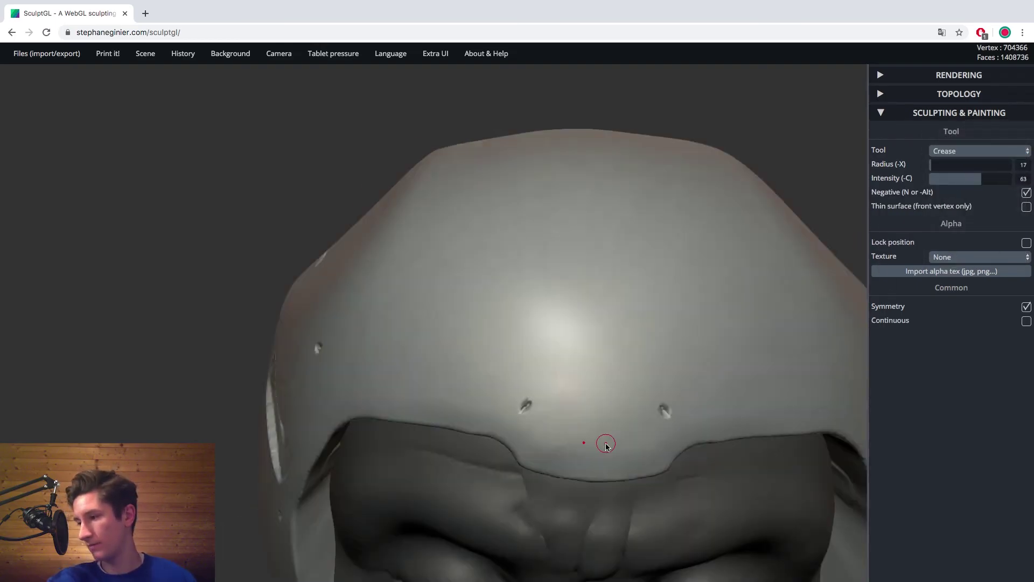
pyautogui.moveTo(605, 443); pyautogui.dragTo(638, 409)
pyautogui.moveTo(516, 377); pyautogui.dragTo(396, 438)
pyautogui.moveTo(270, 464); pyautogui.dragTo(366, 415, button='right')
pyautogui.moveTo(493, 385); pyautogui.dragTo(389, 334)
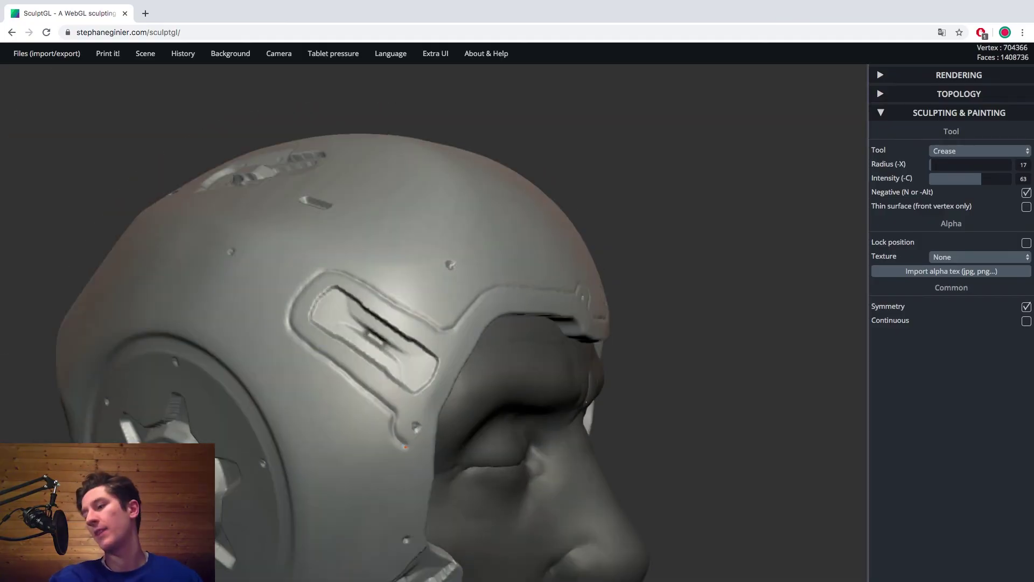
# Carve the panel line from the temple slot down the face opening and around the cheek slot
pyautogui.moveTo(405, 447); pyautogui.dragTo(341, 293, button='right')
pyautogui.moveTo(341, 292); pyautogui.dragTo(325, 361)
pyautogui.moveTo(325, 361); pyautogui.dragTo(338, 238, button='right')
pyautogui.moveTo(338, 238); pyautogui.dragTo(268, 330)
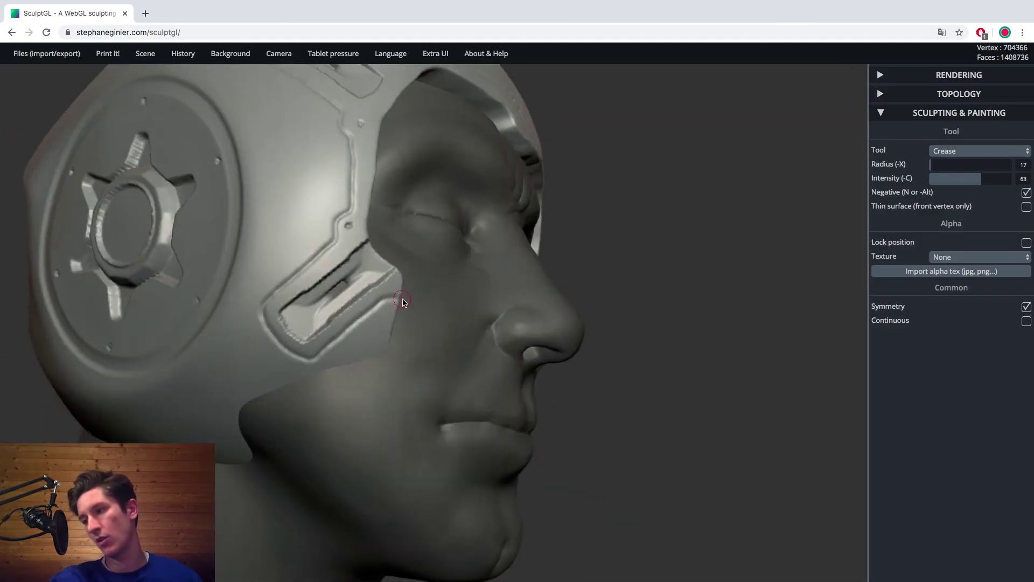
# Carve panel lines outlining the raised rear section of the helmet, including the small notch at its lower edge
pyautogui.moveTo(403, 299); pyautogui.dragTo(187, 222, button='right')
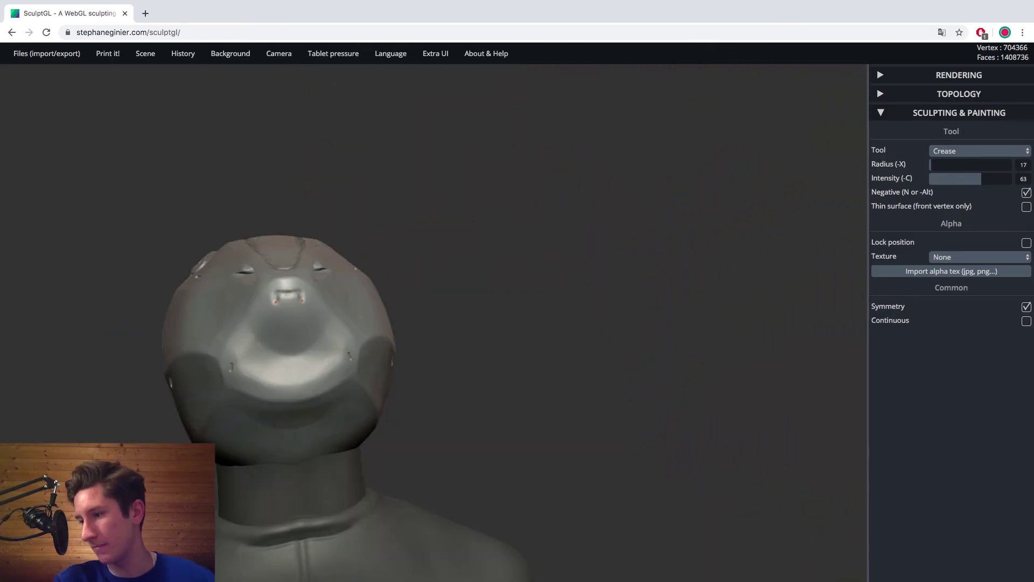
pyautogui.moveTo(245, 305); pyautogui.dragTo(364, 280, button='right')
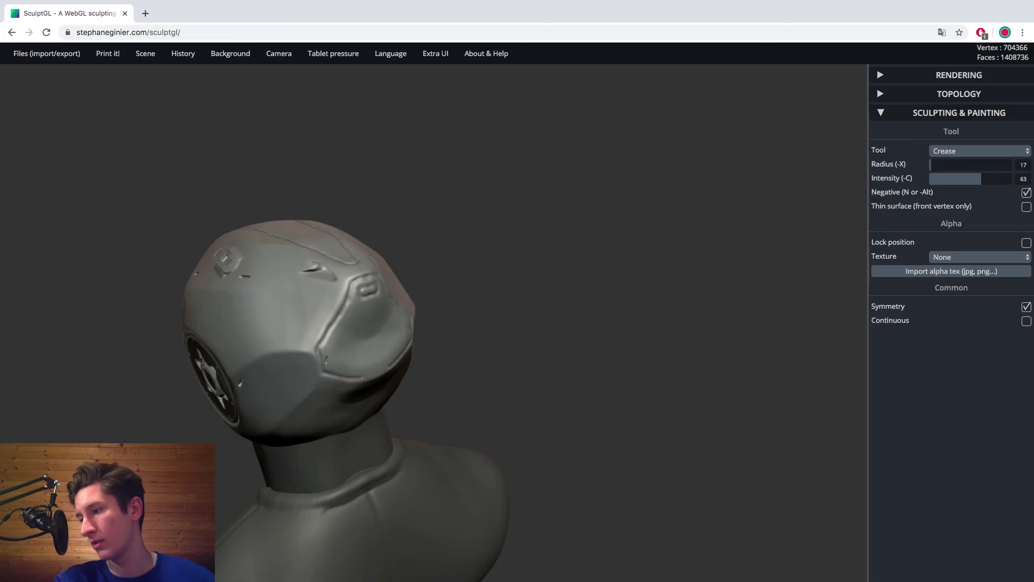
pyautogui.moveTo(377, 372); pyautogui.dragTo(543, 434, button='right')
pyautogui.scroll(3, 543, 434)
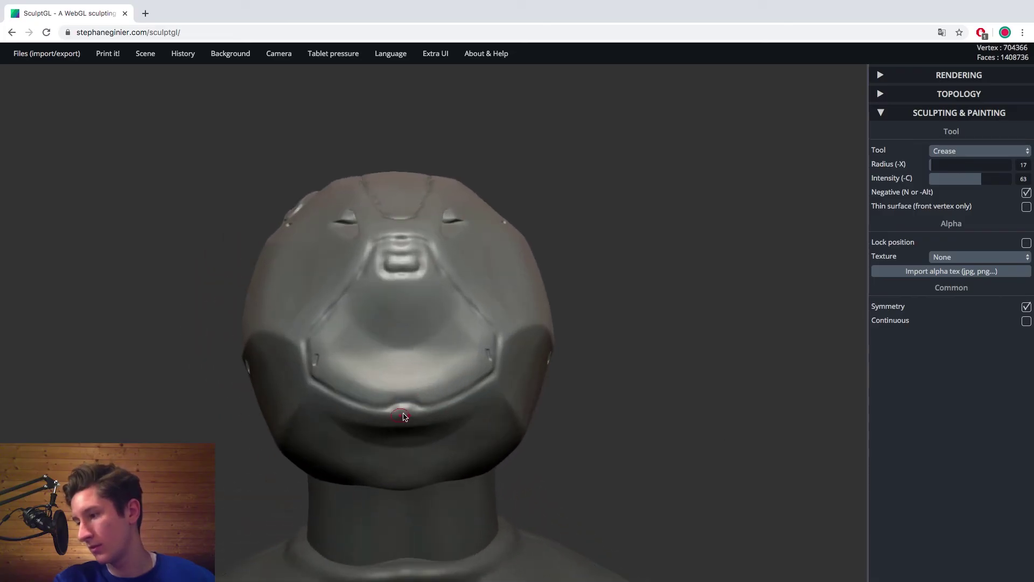
pyautogui.moveTo(404, 412)
pyautogui.mouseDown(button='right')
pyautogui.moveTo(312, 385)
pyautogui.moveTo(300, 224)
pyautogui.moveTo(271, 336)
pyautogui.moveTo(252, 300)
pyautogui.mouseUp(button='right')
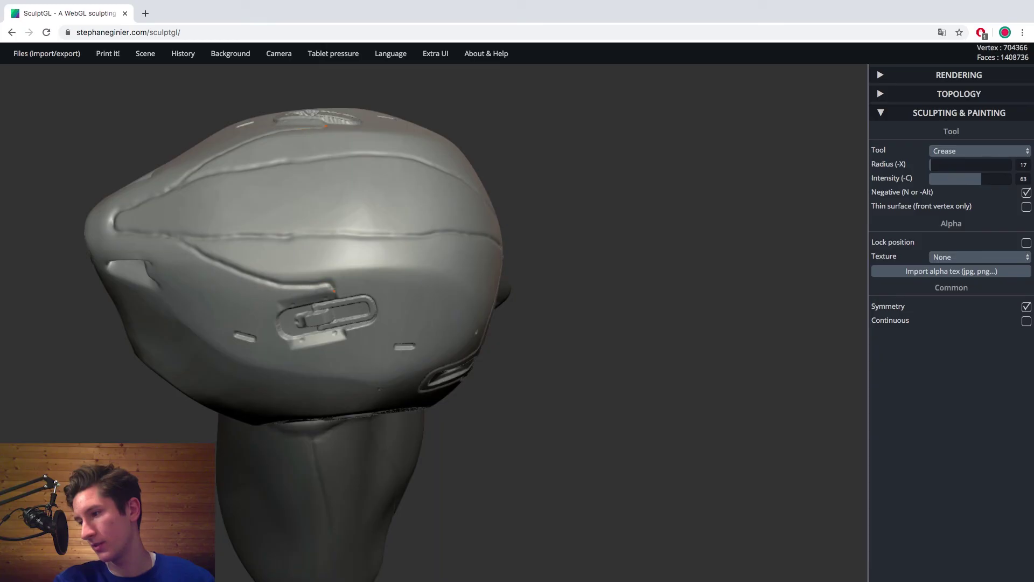
# Carve a panel line from the latch on the helmet's upper side down to the round side disc
pyautogui.moveTo(345, 314); pyautogui.dragTo(294, 305, button='right')
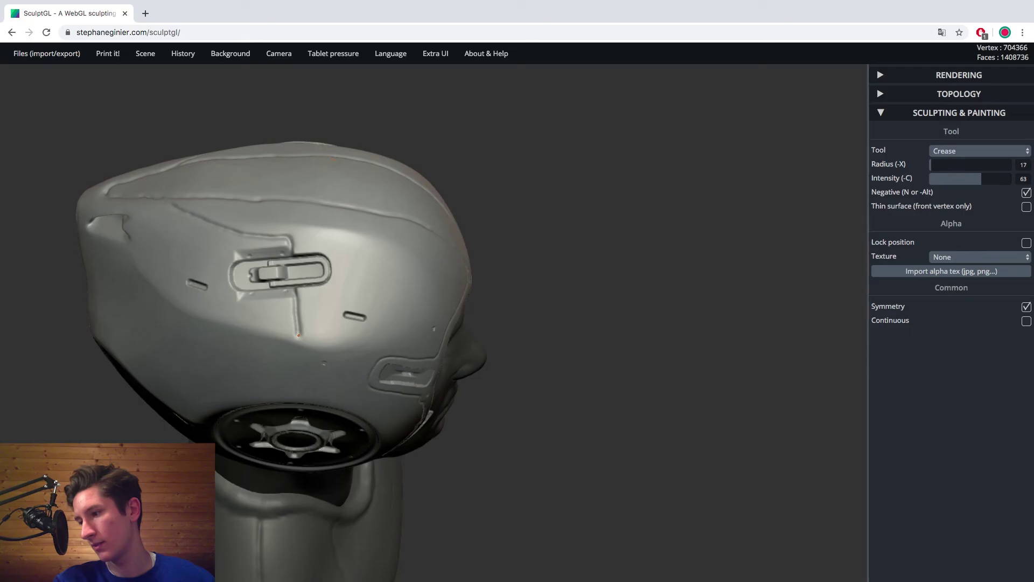
pyautogui.moveTo(268, 323); pyautogui.dragTo(280, 288, button='right')
pyautogui.press('n')
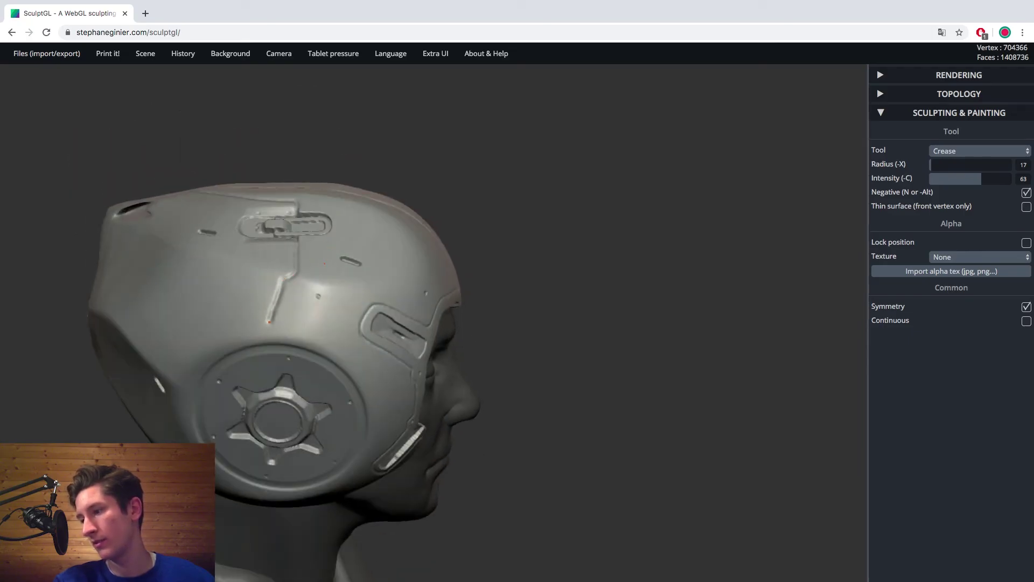
# Carve a panel line along the helmet's rear side edge and down around the round disc to the lower rim
pyautogui.moveTo(270, 341); pyautogui.dragTo(171, 411, button='right')
pyautogui.moveTo(237, 397)
pyautogui.keyDown('alt'); pyautogui.mouseDown(button='right')
pyautogui.moveTo(257, 361)
pyautogui.moveTo(358, 263)
pyautogui.moveTo(259, 418)
pyautogui.moveTo(267, 432)
pyautogui.moveTo(225, 325)
pyautogui.mouseUp(button='right'); pyautogui.keyUp('alt')
pyautogui.press('n')
pyautogui.moveTo(365, 369); pyautogui.dragTo(310, 371, button='right')
pyautogui.keyDown('alt'); pyautogui.moveTo(396, 430); pyautogui.dragTo(302, 372, button='right'); pyautogui.keyUp('alt')
pyautogui.moveTo(286, 323); pyautogui.dragTo(290, 366)
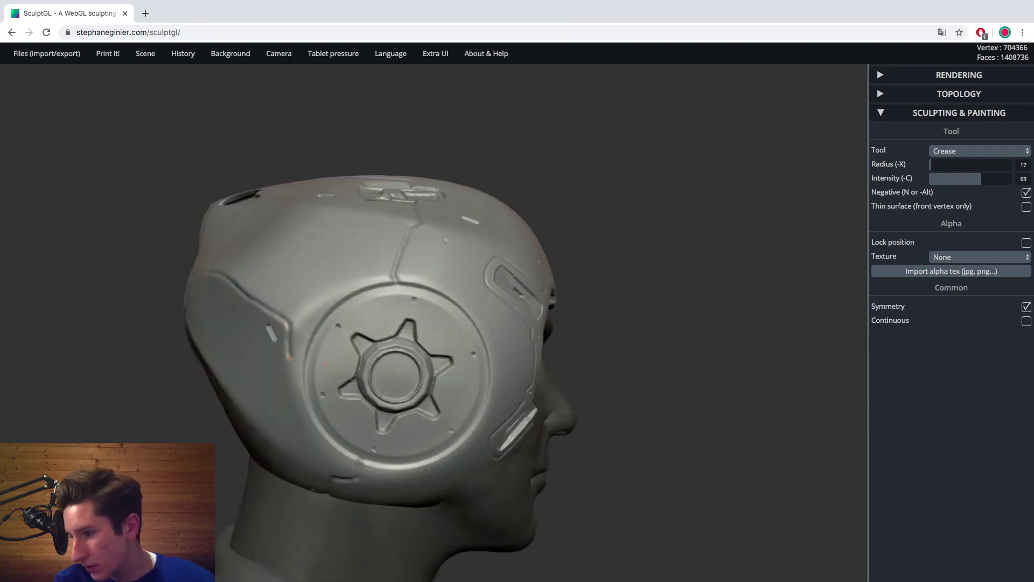
pyautogui.moveTo(286, 350); pyautogui.dragTo(294, 327, button='right')
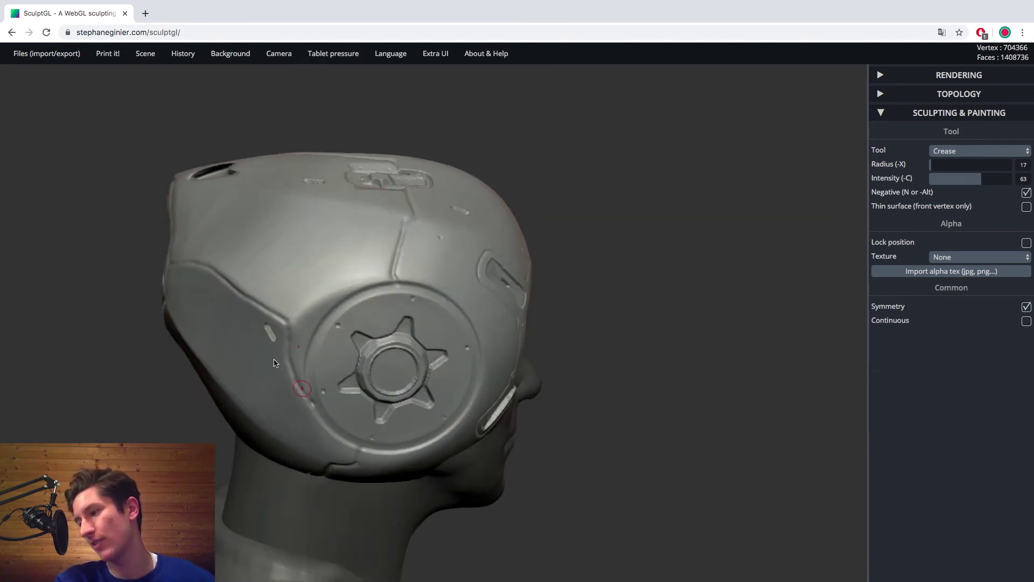
pyautogui.moveTo(249, 302)
pyautogui.mouseDown(button='right')
pyautogui.moveTo(266, 323)
pyautogui.moveTo(372, 325)
pyautogui.moveTo(404, 369)
pyautogui.mouseUp(button='right')
pyautogui.moveTo(404, 372); pyautogui.dragTo(315, 328)
# Stamp the Handle_10.png alpha onto the centre of the chest with the Move tool at radius 120 and intensity 34, with symmetry off
pyautogui.moveTo(43, 186)
pyautogui.mouseDown(button='right')
pyautogui.moveTo(18, 158)
pyautogui.moveTo(482, 339)
pyautogui.moveTo(425, 396)
pyautogui.moveTo(301, 335)
pyautogui.moveTo(380, 365)
pyautogui.mouseUp(button='right')
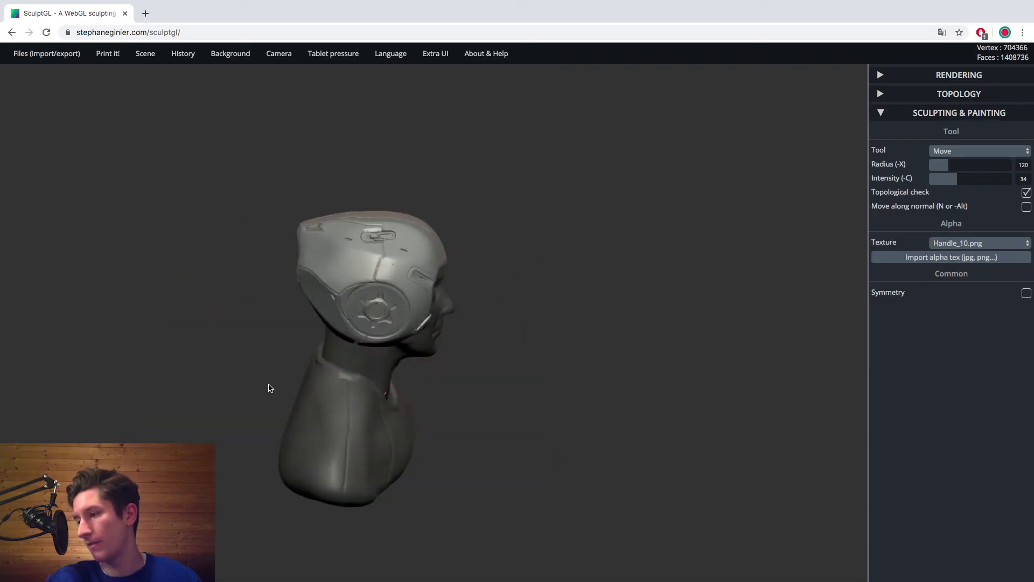
pyautogui.moveTo(270, 386); pyautogui.dragTo(63, 438, button='right')
pyautogui.scroll(-2, 279, 374)
pyautogui.keyDown('ctrl'); pyautogui.moveTo(208, 369); pyautogui.dragTo(830, 570, button='right'); pyautogui.keyUp('ctrl')
pyautogui.keyDown('alt'); pyautogui.moveTo(241, 373); pyautogui.dragTo(521, 362, button='right'); pyautogui.keyUp('alt')
pyautogui.moveTo(582, 356); pyautogui.dragTo(611, 297, button='right')
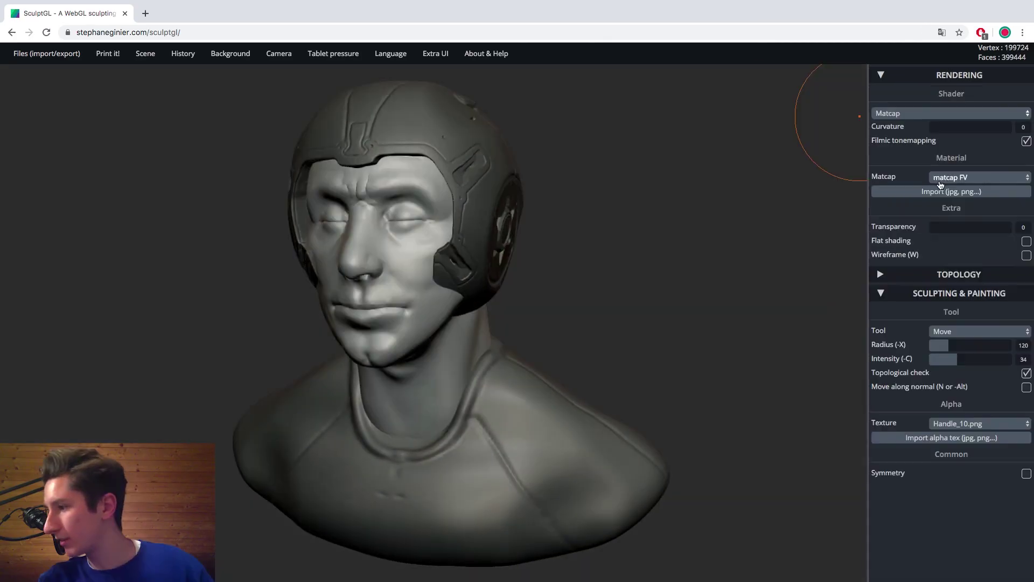
# Try the Skin Hazardousarts2 matcap on the head, and apply the darker skin matcap instead
pyautogui.click(948, 177)
pyautogui.click(949, 206)
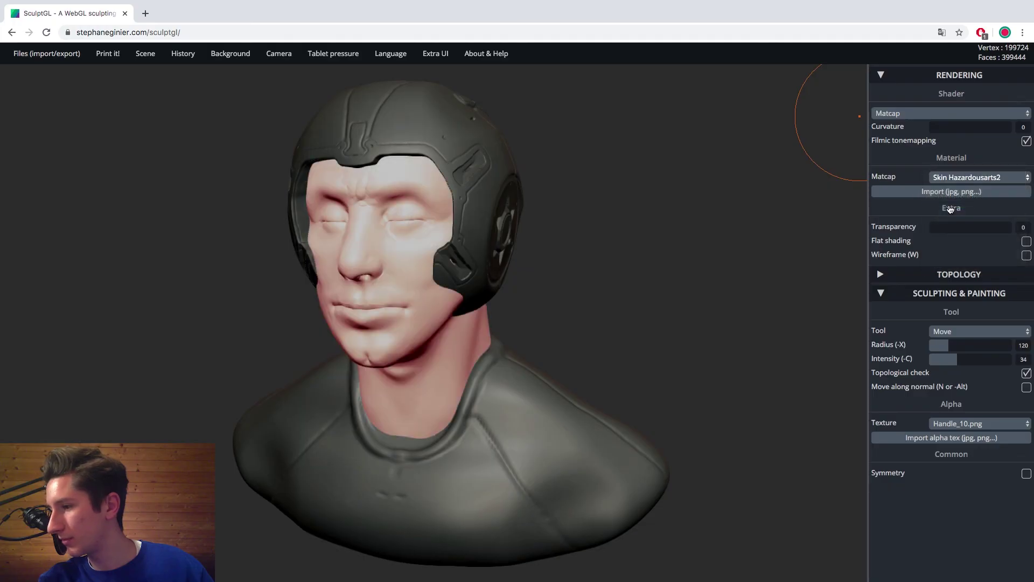
pyautogui.click(949, 177)
pyautogui.click(964, 168)
# Set the matcap of the shirt to Grün
pyautogui.moveTo(654, 314); pyautogui.dragTo(536, 269, button='right')
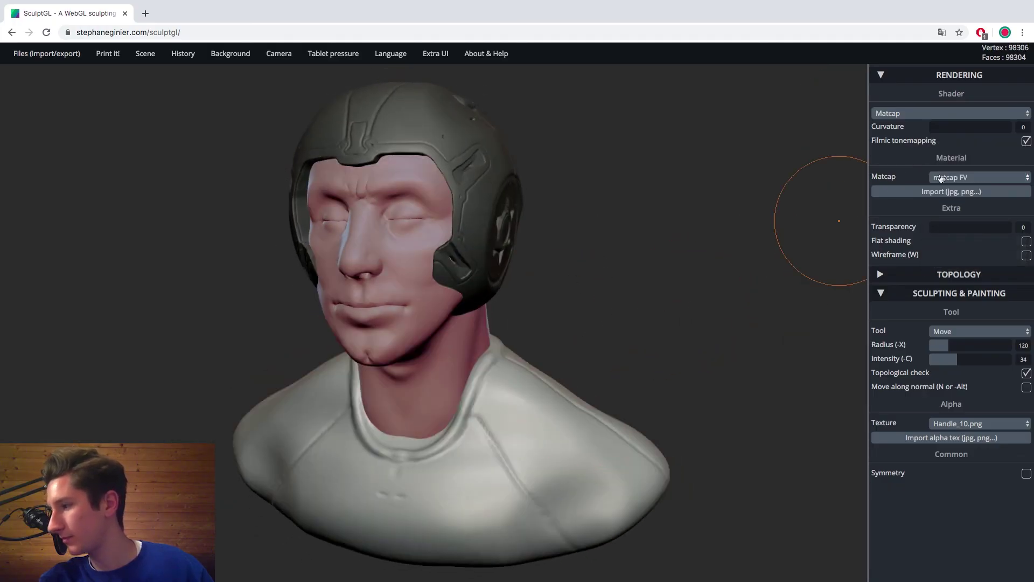
pyautogui.click(942, 180)
pyautogui.click(940, 303)
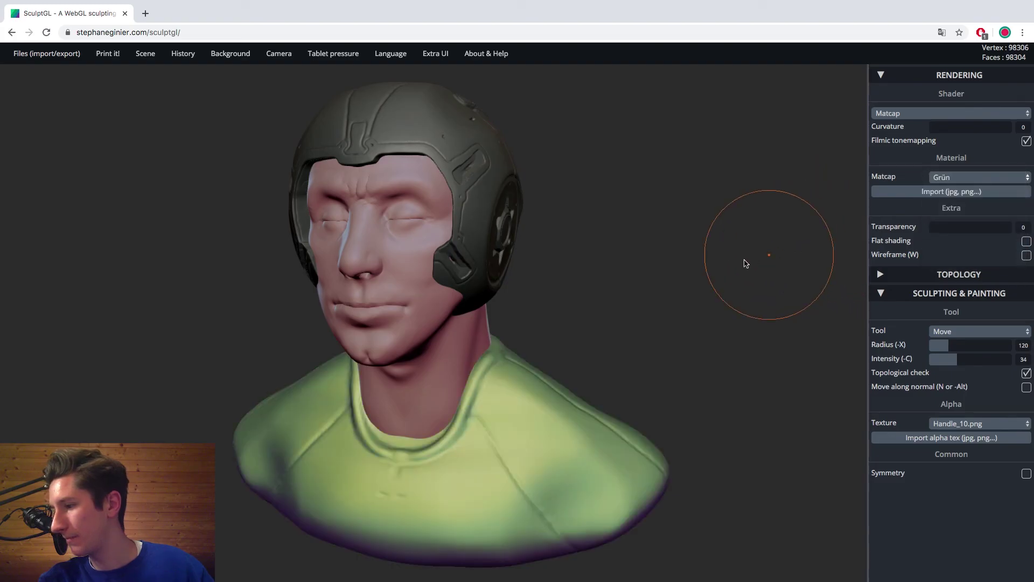
pyautogui.moveTo(729, 272)
pyautogui.mouseDown()
pyautogui.moveTo(744, 234)
pyautogui.moveTo(751, 279)
pyautogui.moveTo(528, 258)
pyautogui.moveTo(154, 342)
pyautogui.moveTo(501, 323)
pyautogui.moveTo(127, 316)
pyautogui.moveTo(196, 302)
pyautogui.moveTo(127, 314)
pyautogui.moveTo(251, 323)
pyautogui.moveTo(270, 306)
pyautogui.moveTo(290, 323)
pyautogui.mouseUp()
pyautogui.keyDown('alt'); pyautogui.moveTo(228, 339); pyautogui.dragTo(296, 351); pyautogui.keyUp('alt')
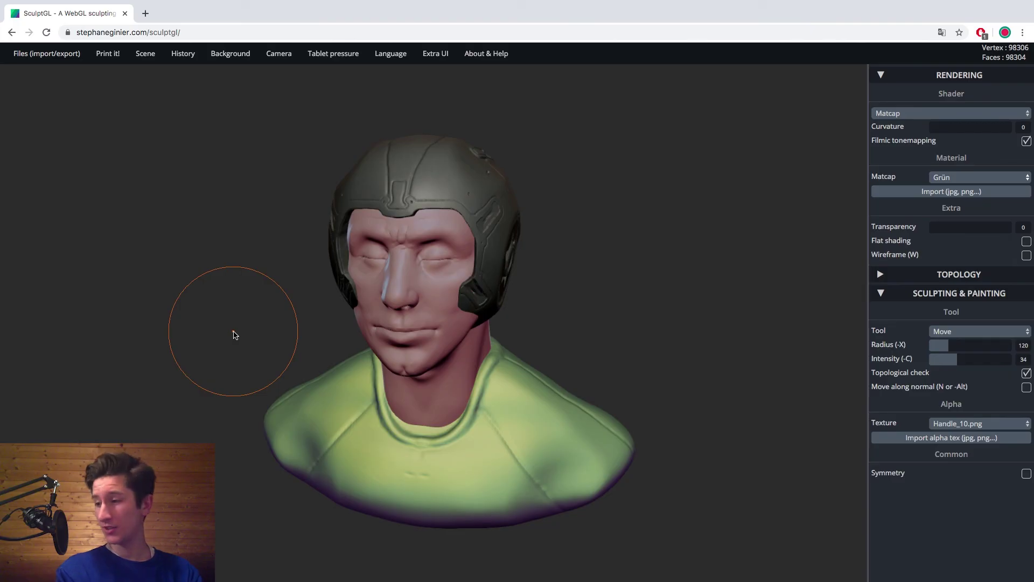
pyautogui.moveTo(234, 335); pyautogui.dragTo(369, 332)
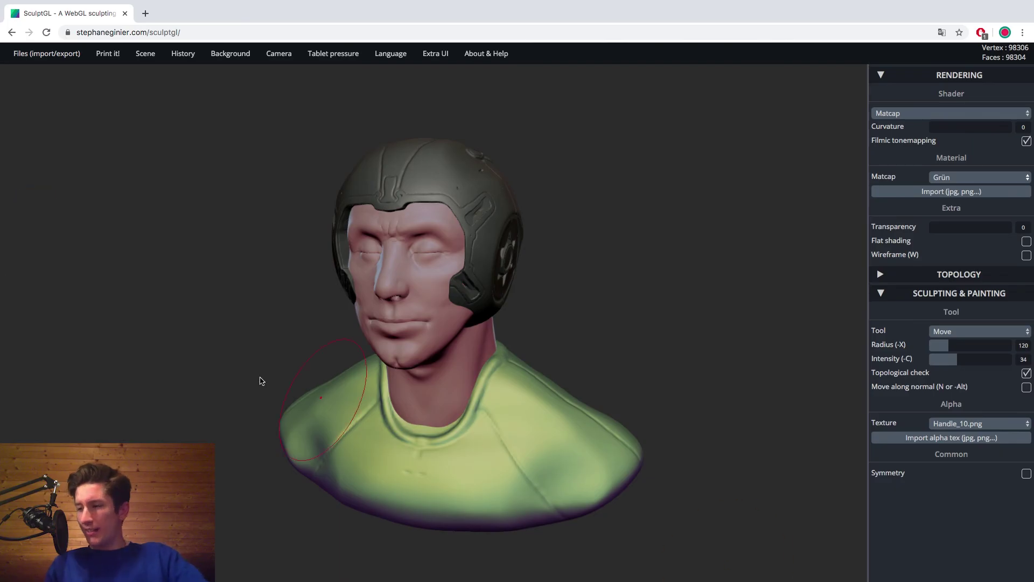
pyautogui.moveTo(128, 345); pyautogui.dragTo(224, 350)
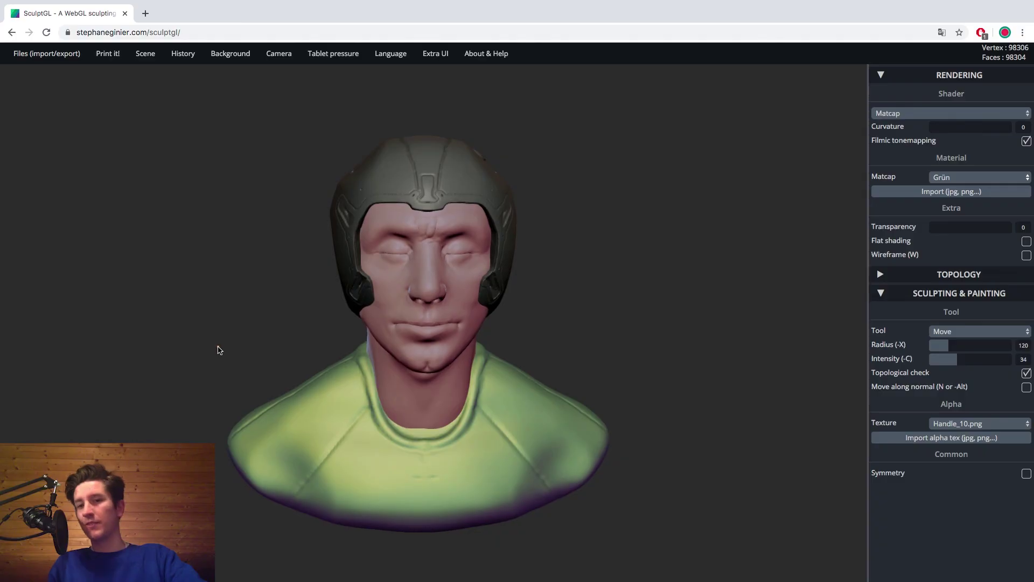